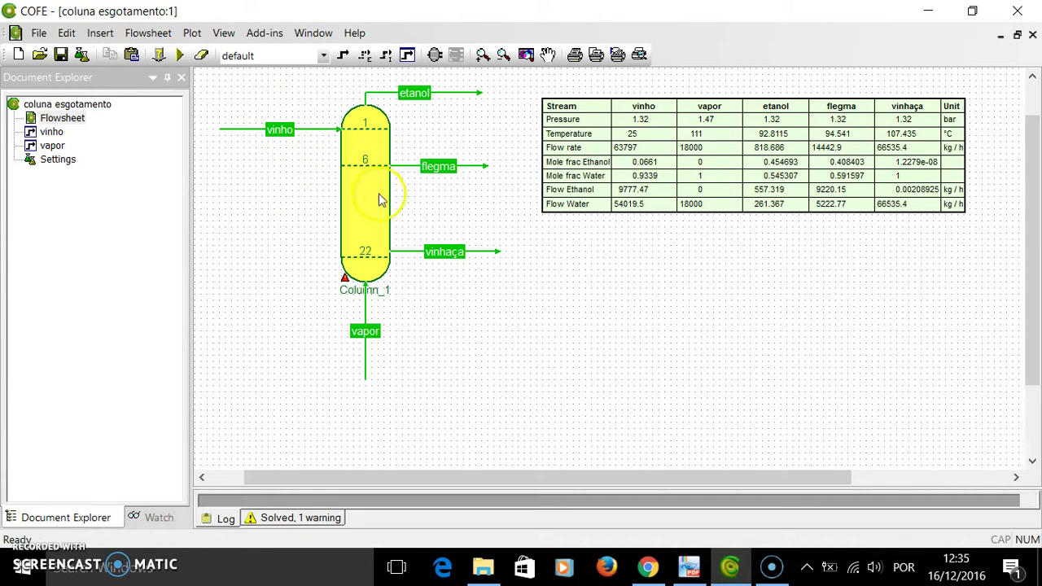
Open the coluna esgotamento property package for editing and switch its definition to Advanced mode
left_click(81, 57)
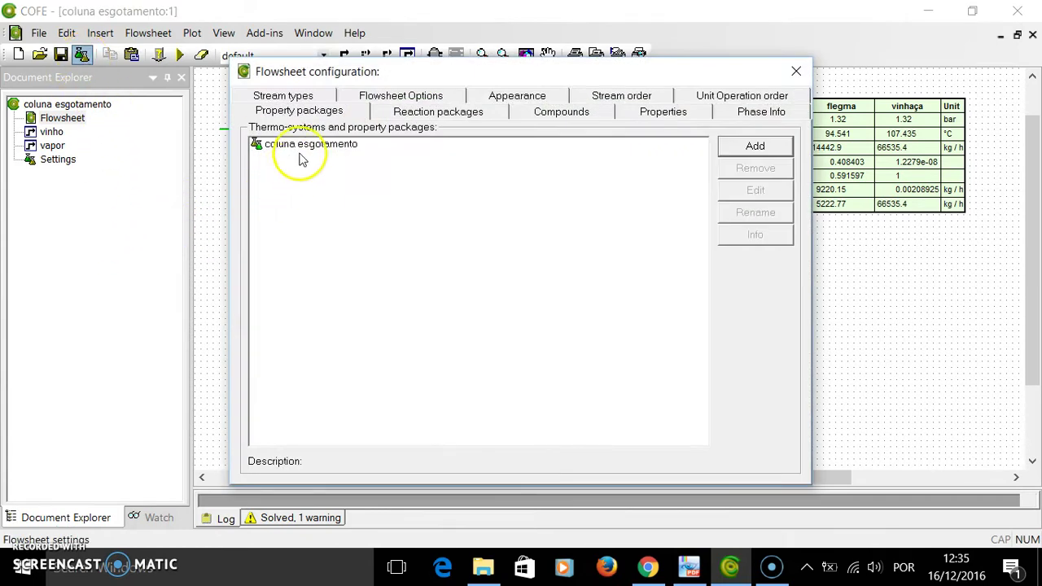
left_click(303, 147)
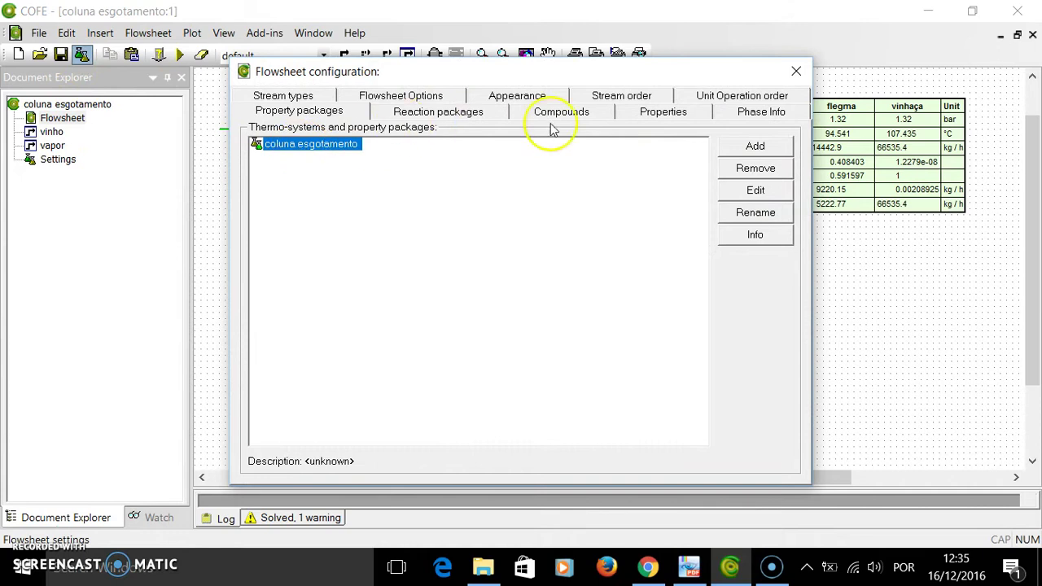
left_click(754, 190)
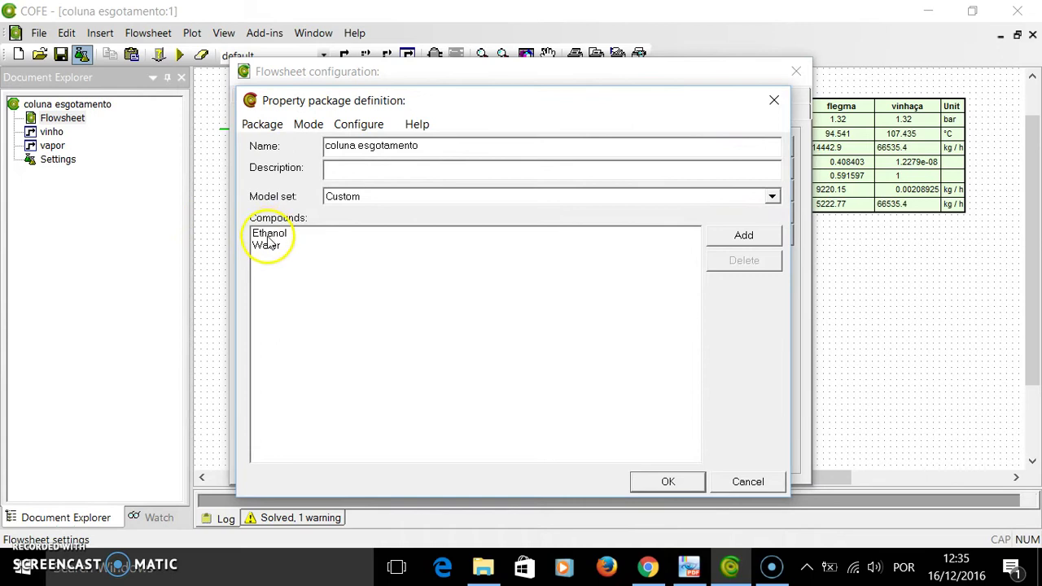
left_click(307, 123)
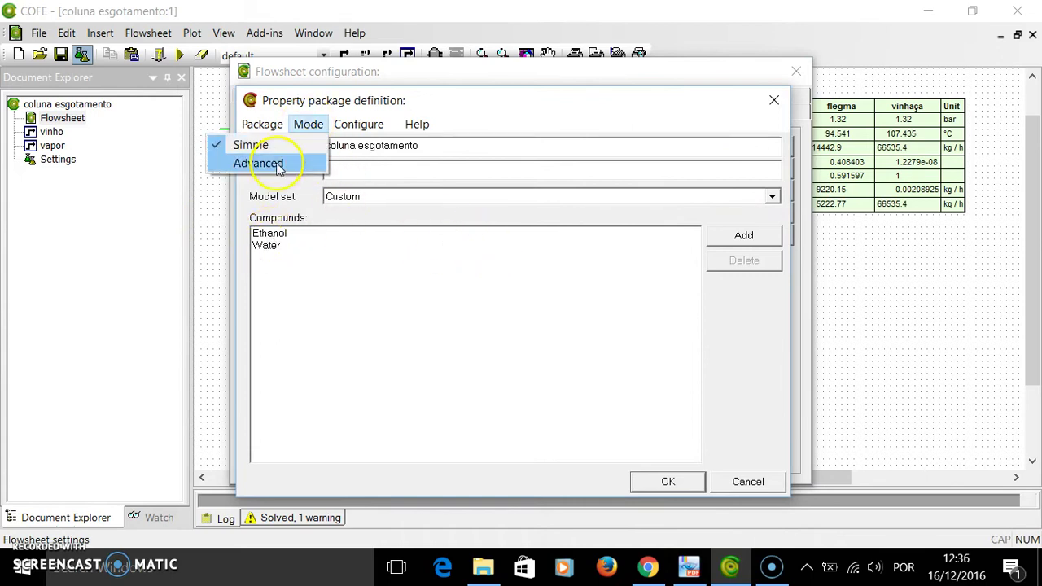
left_click(269, 165)
Select Temperature Correlation virial EOS as the vapor equation of state and review the other property calculation methods
left_click(365, 144)
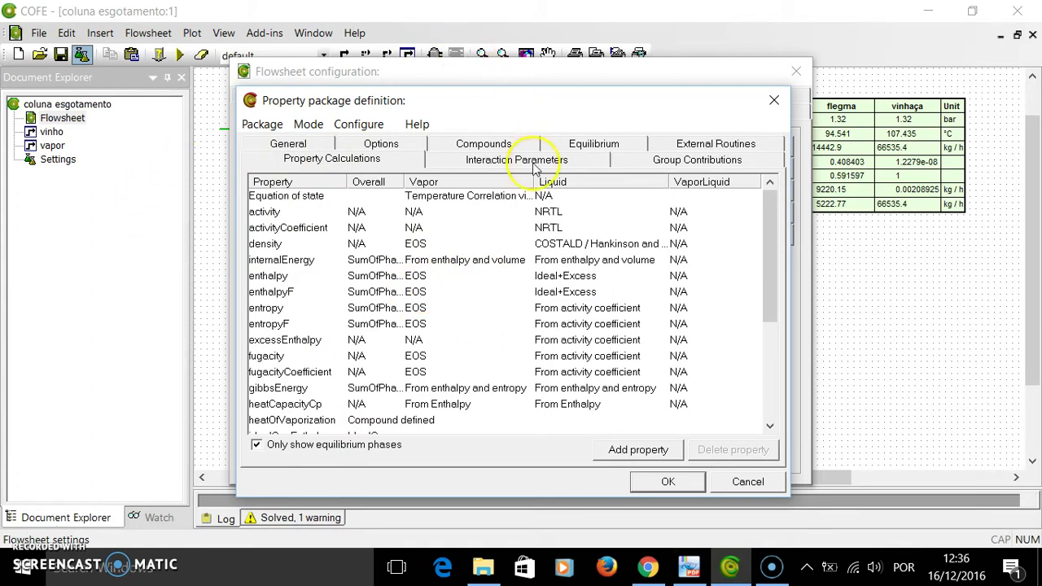
left_click(446, 200)
left_click(446, 200)
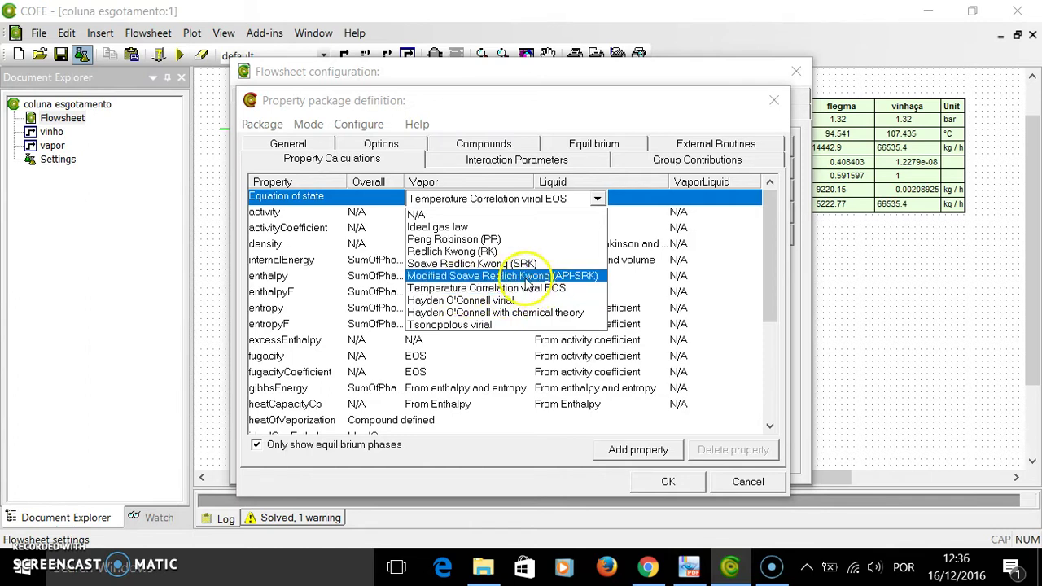
left_click(533, 289)
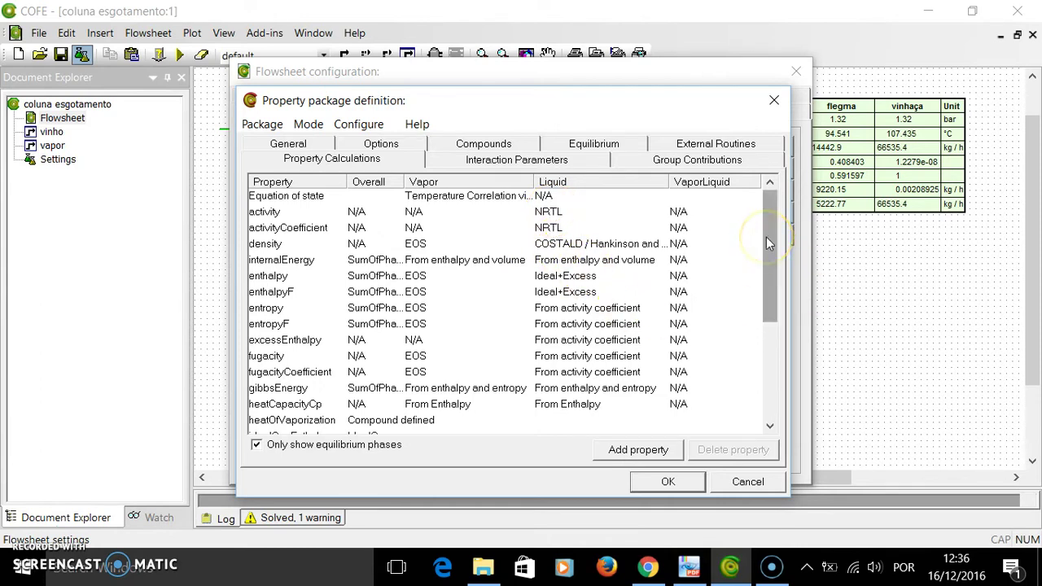
left_click_drag(766, 236, 758, 367)
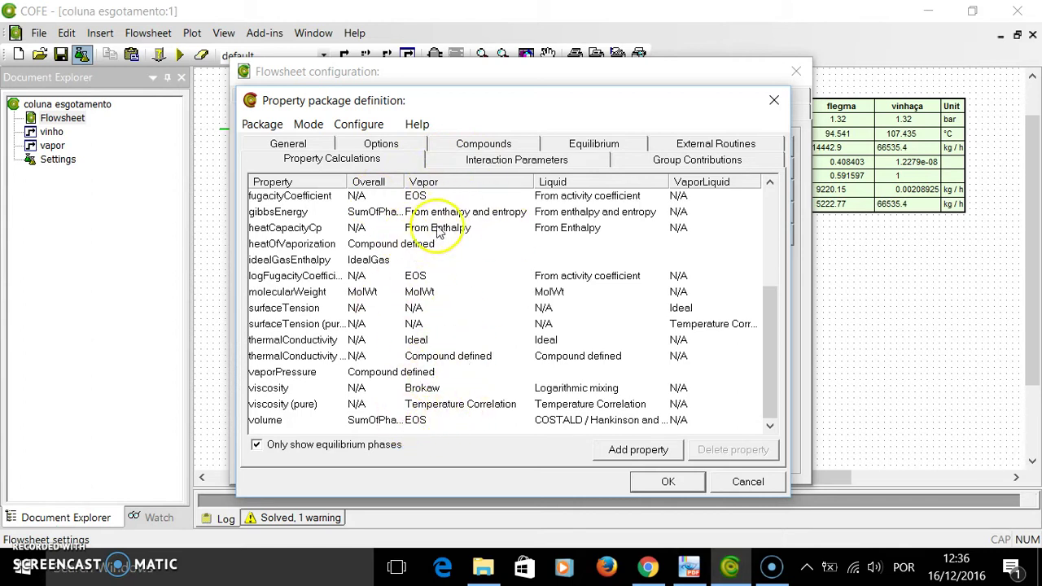
Import all NRTL interaction parameters for the ethanol-water pair from nrtl.ipd
left_click(483, 163)
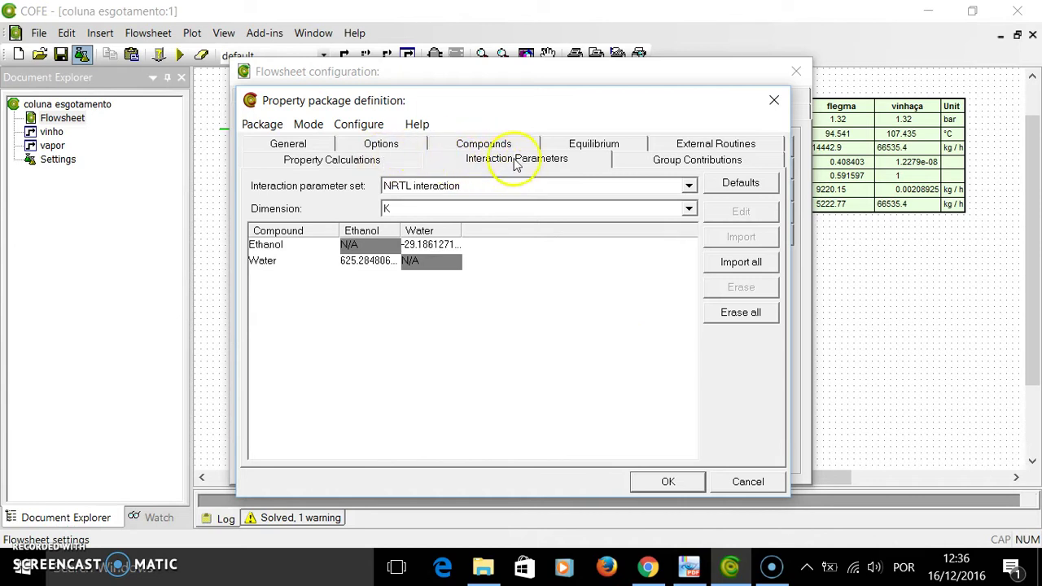
left_click(421, 186)
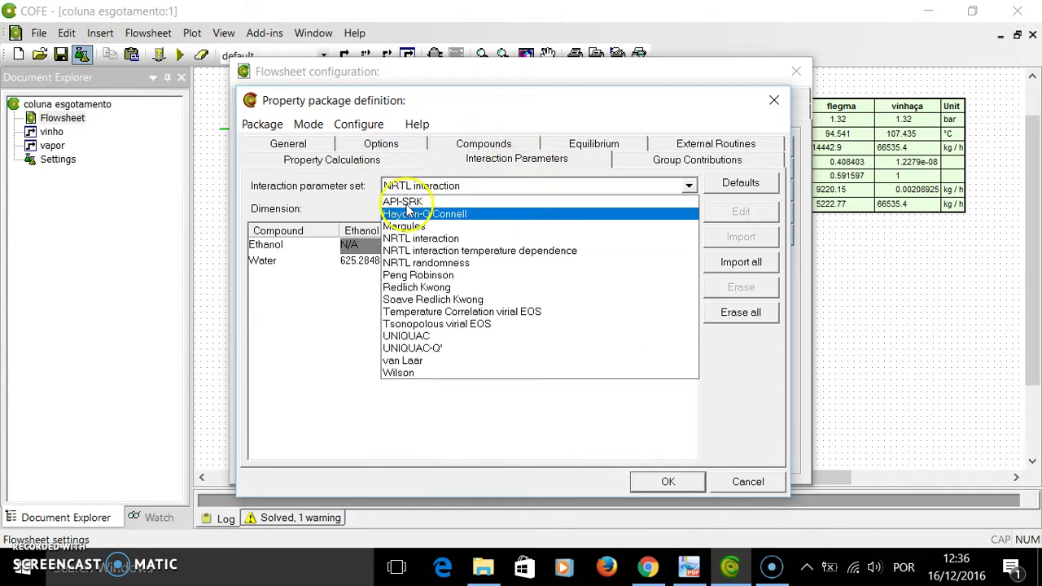
left_click(434, 241)
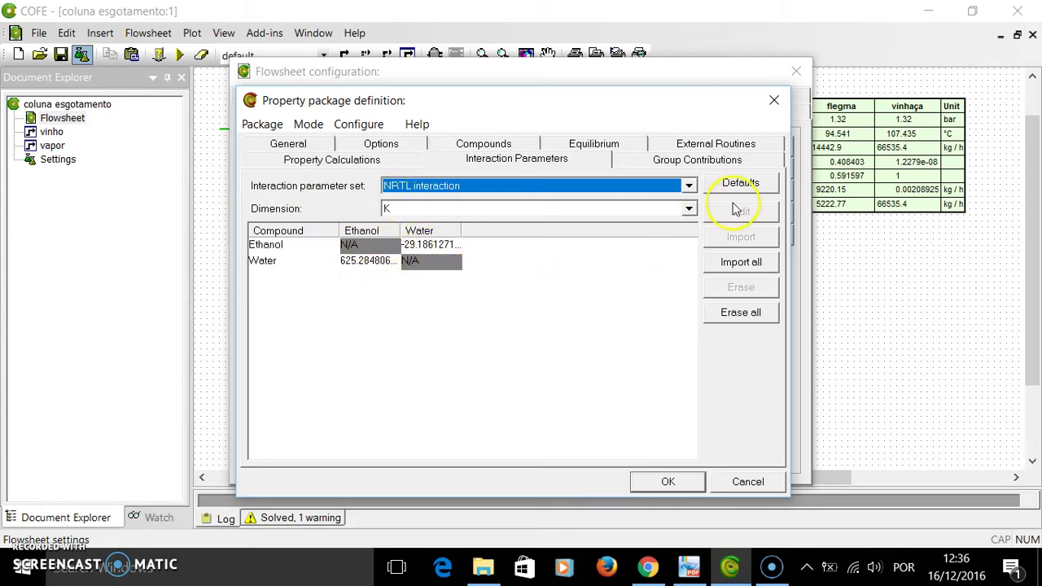
left_click(736, 263)
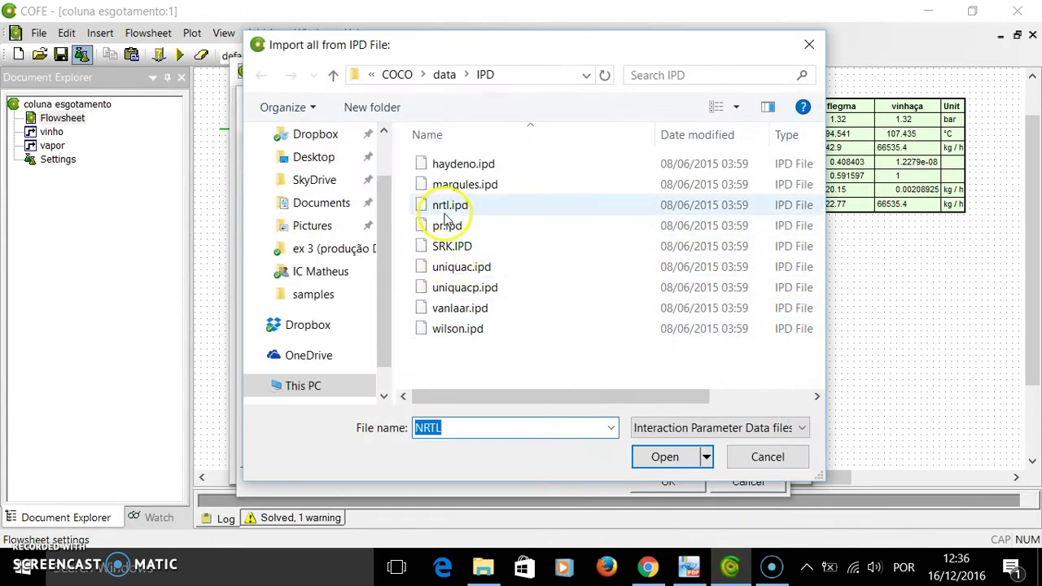
left_click(448, 205)
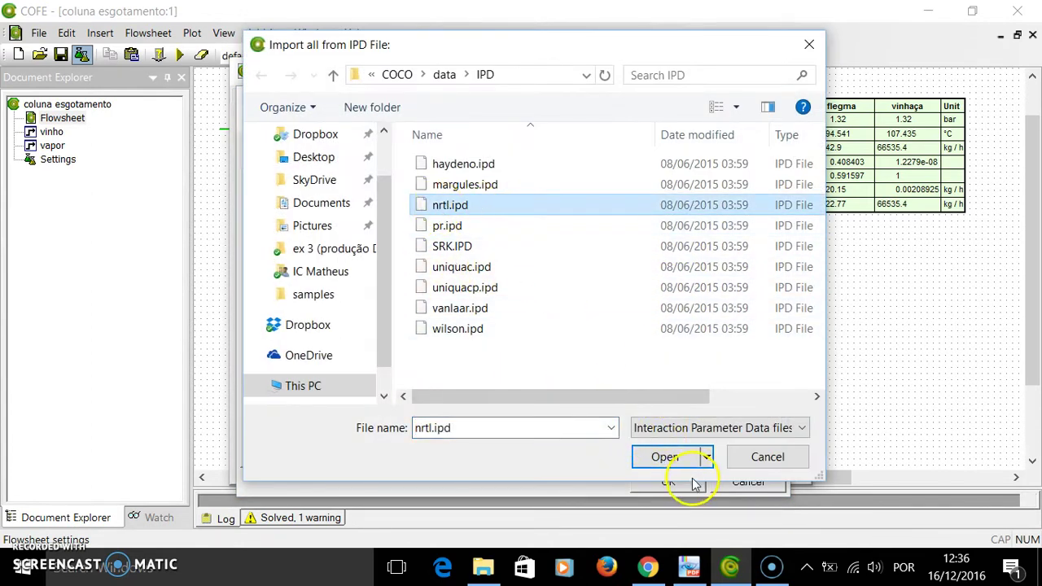
left_click(669, 456)
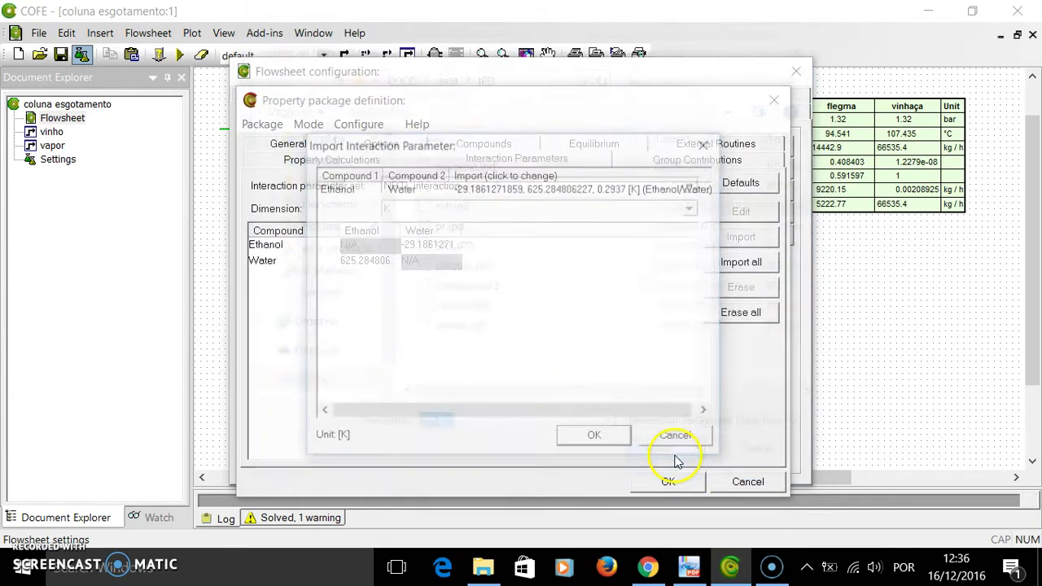
left_click(603, 444)
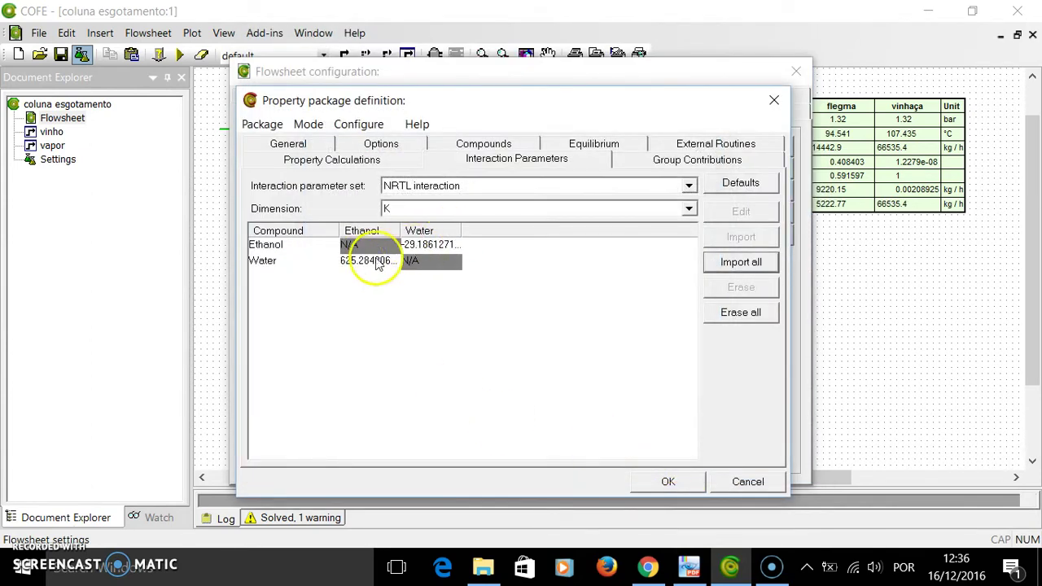
Select Antoine as ethanol's vapor pressure model, accept the property package and close the flowsheet configuration
left_click(479, 145)
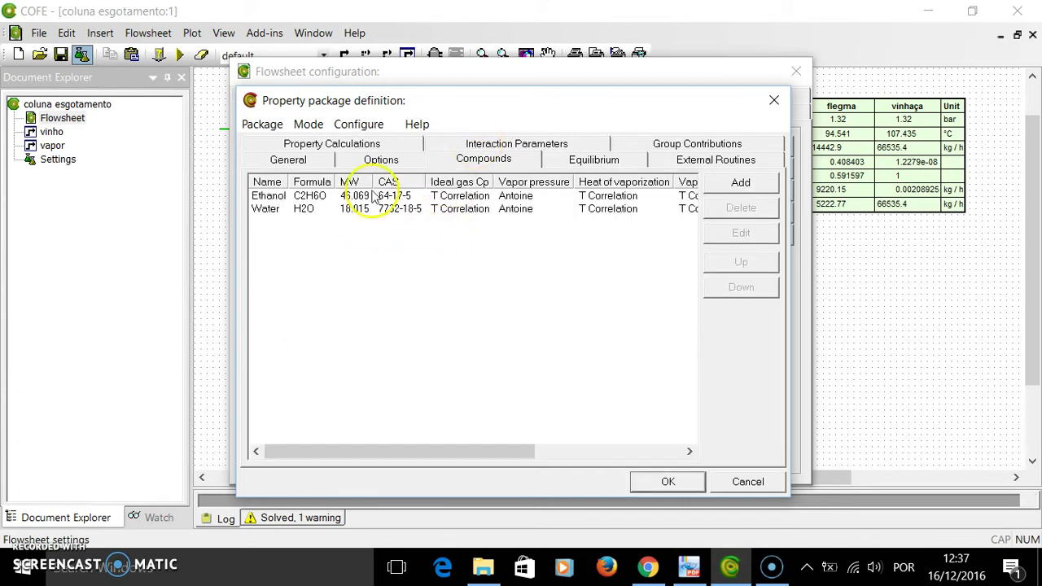
left_click(519, 201)
left_click(518, 202)
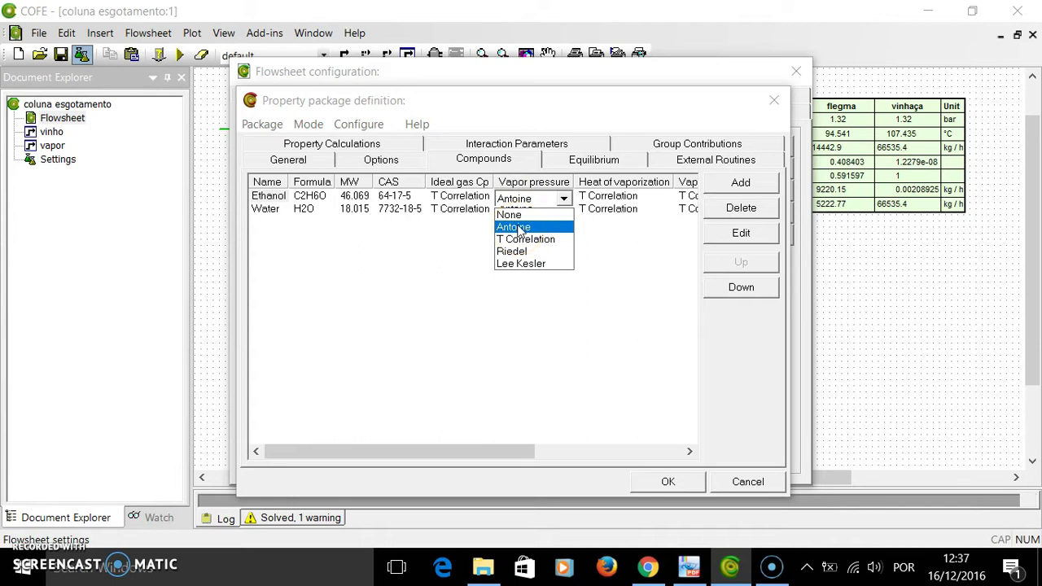
left_click(519, 228)
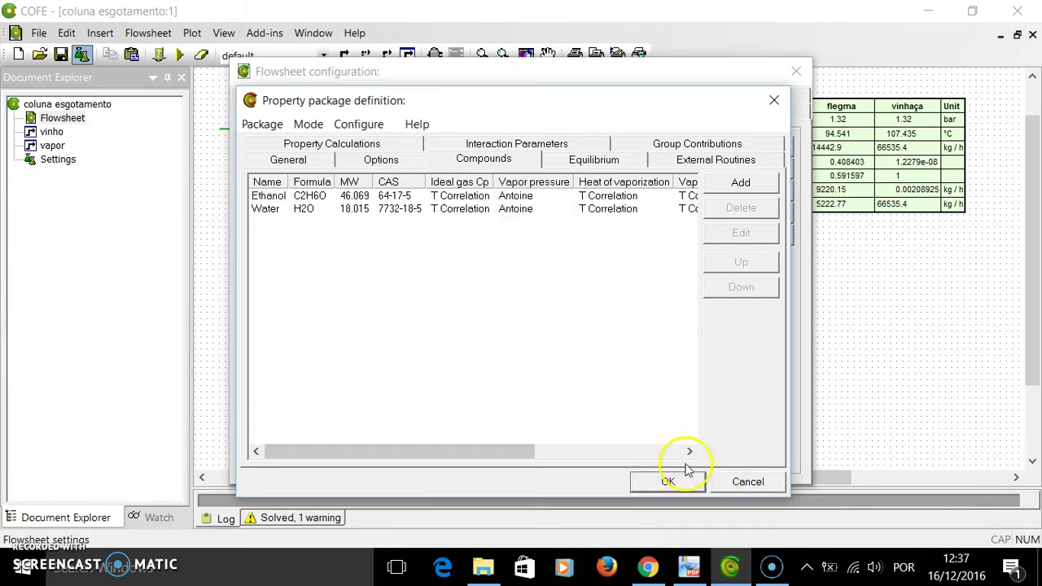
left_click(667, 482)
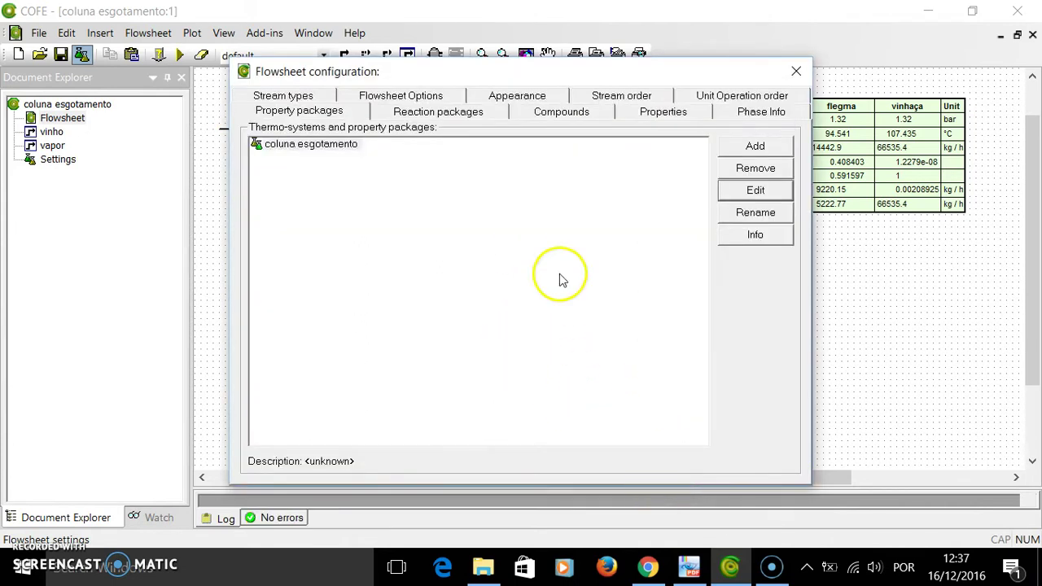
left_click(794, 72)
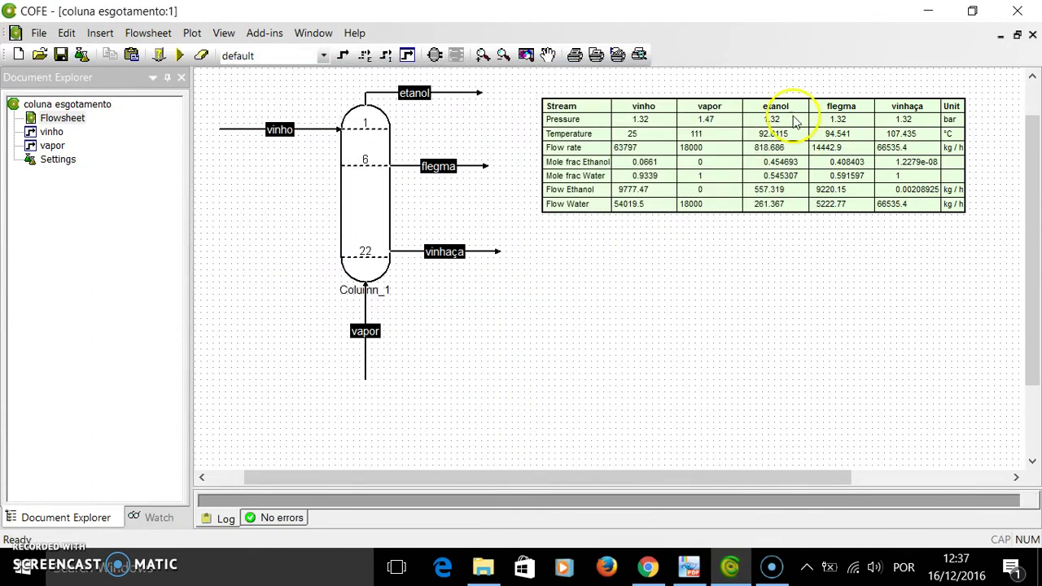
Review the overall conditions and phase fractions of the vinho and vapor feed streams
double_click(239, 131)
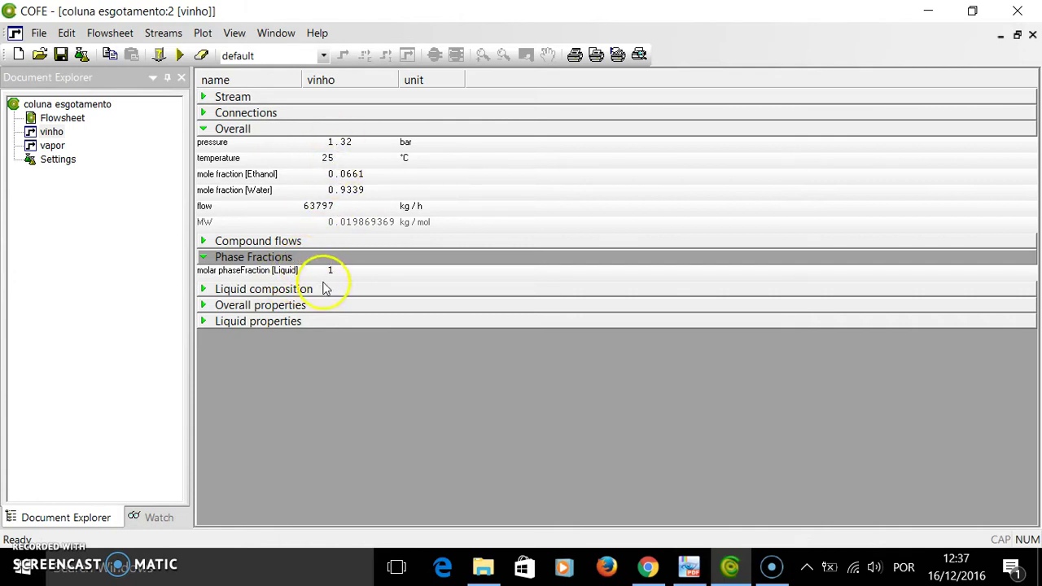
double_click(71, 120)
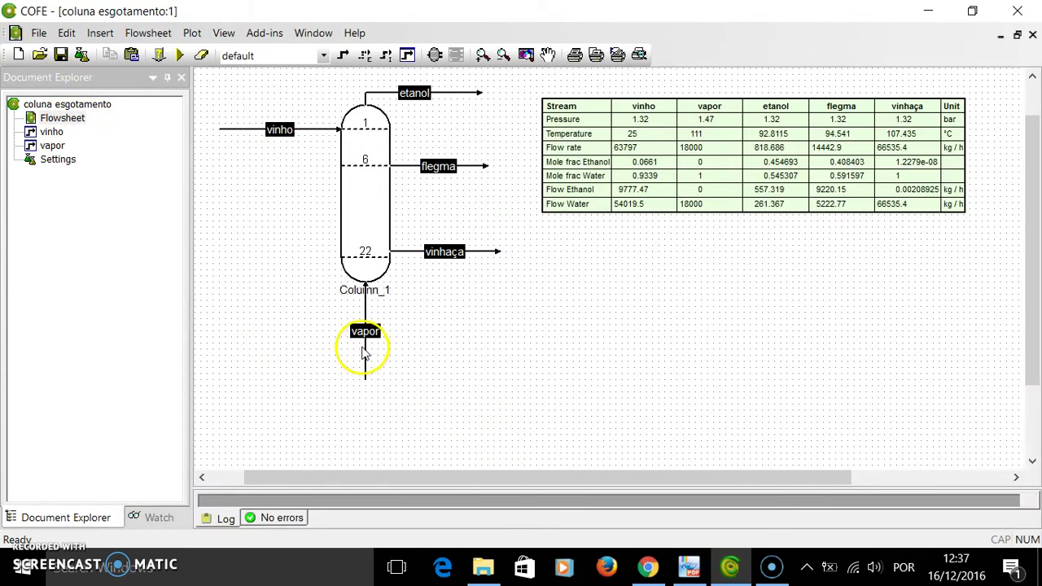
double_click(366, 361)
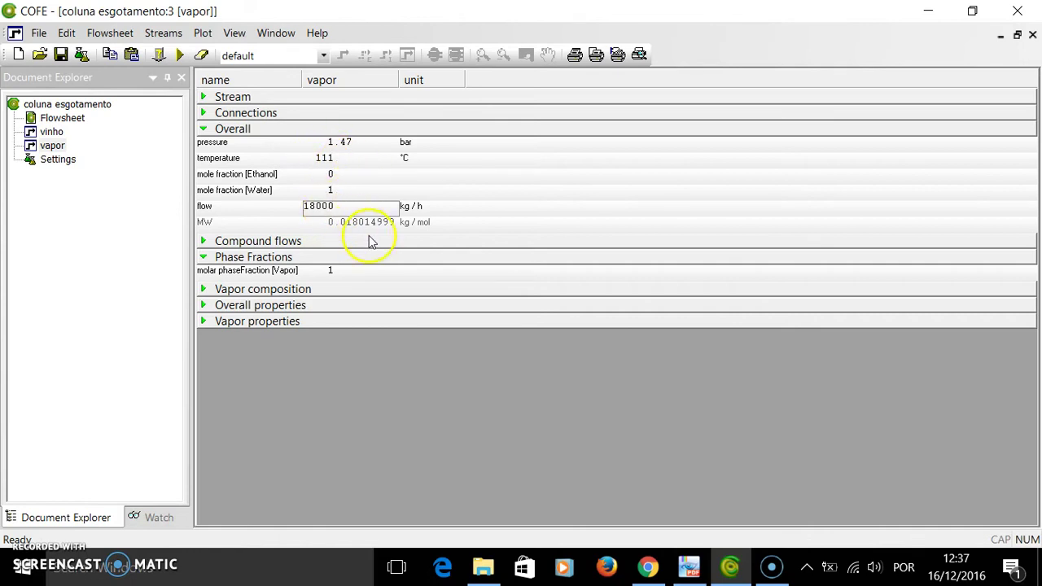
Try a flash of the vapor stream at molar vapor fraction 1 and current pressure, and set its temperature back to 111 °C
left_click(306, 279)
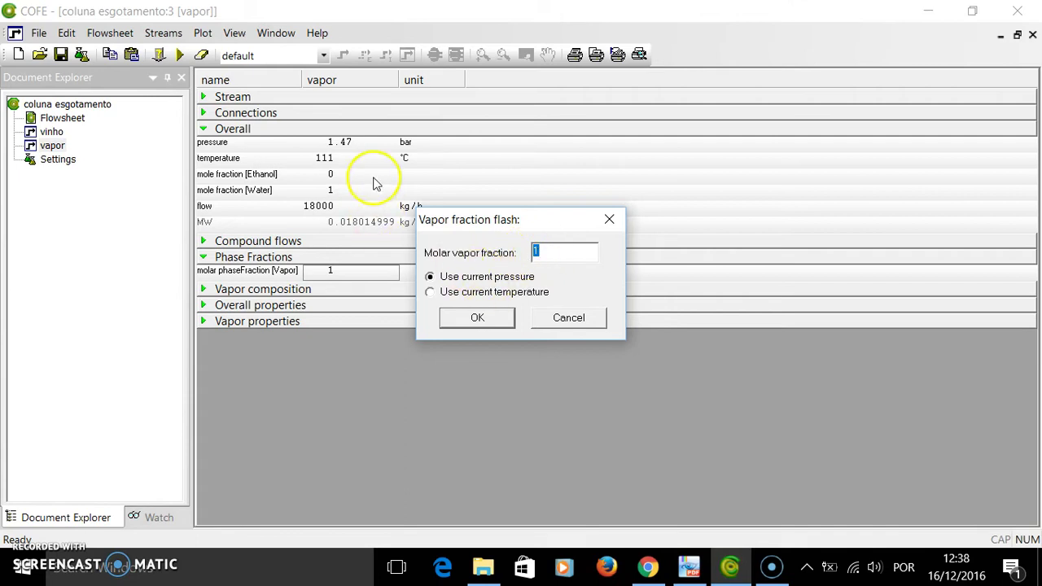
left_click(457, 319)
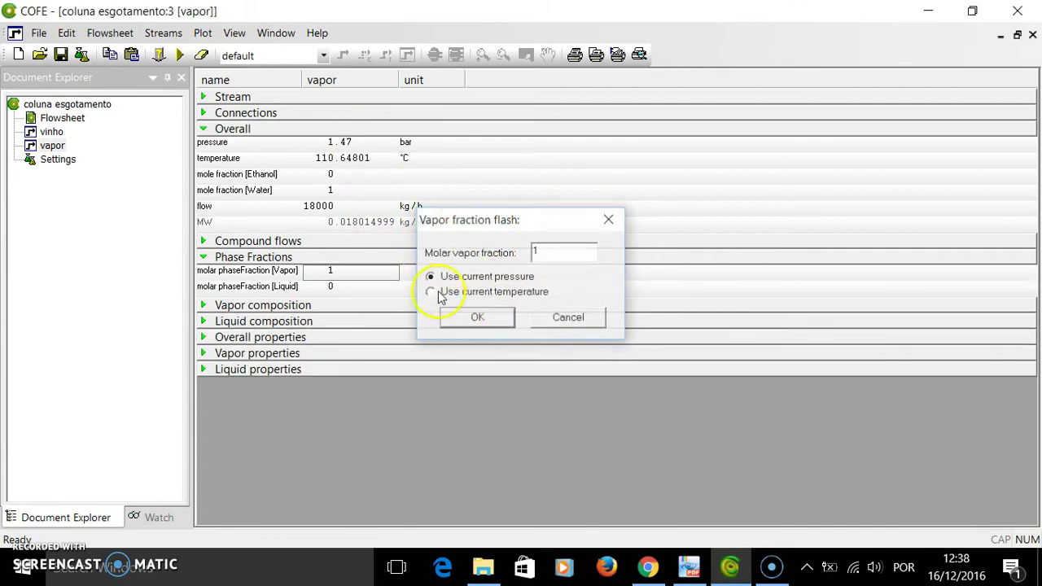
left_click(332, 157)
double_click(353, 161)
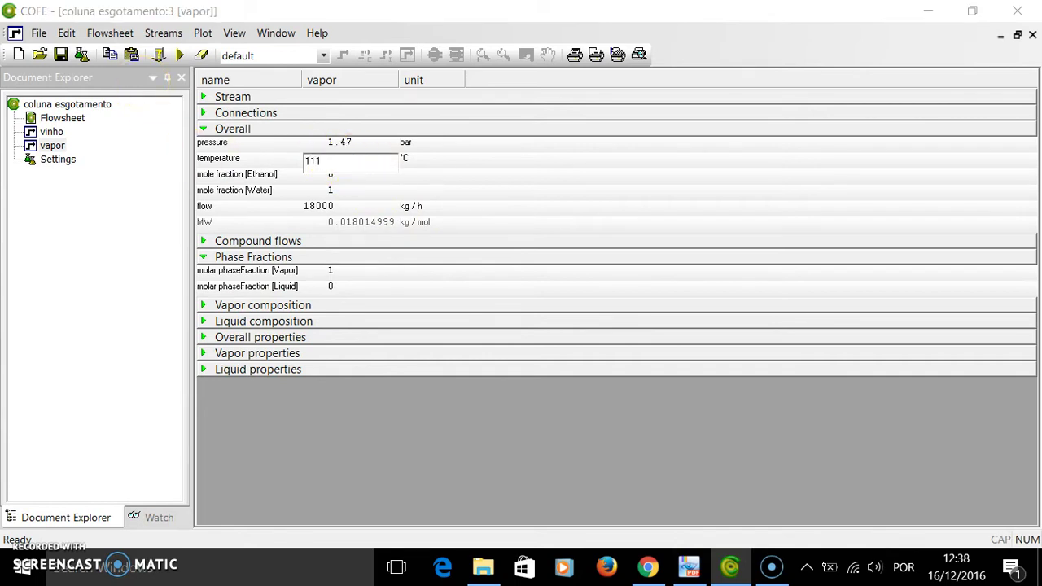
key("Return")
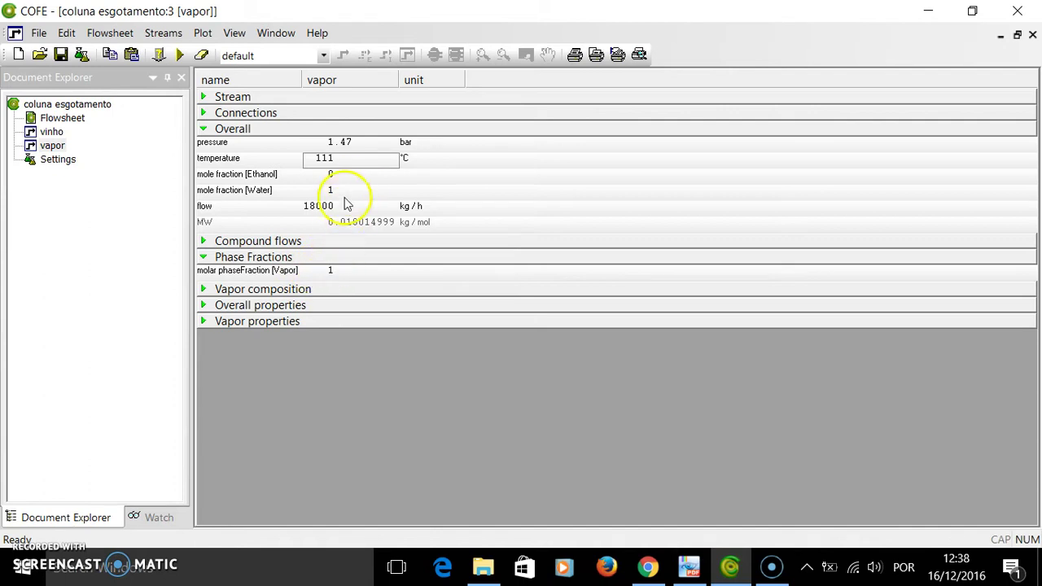
Set the vapor stream's flow to 13000 kg/h and return to the flowsheet
double_click(314, 212)
left_click(317, 209)
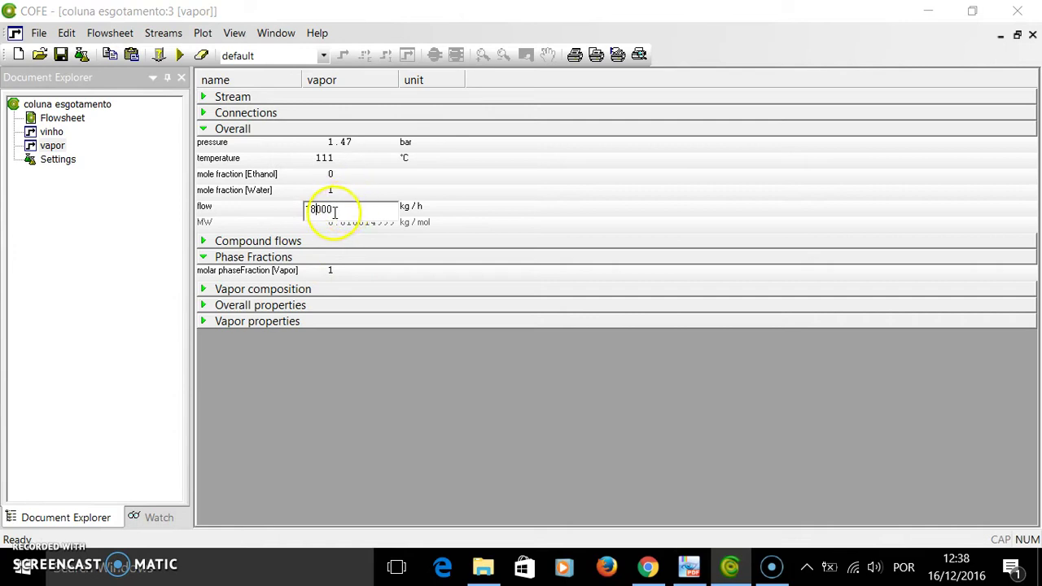
left_click_drag(343, 209, 302, 216)
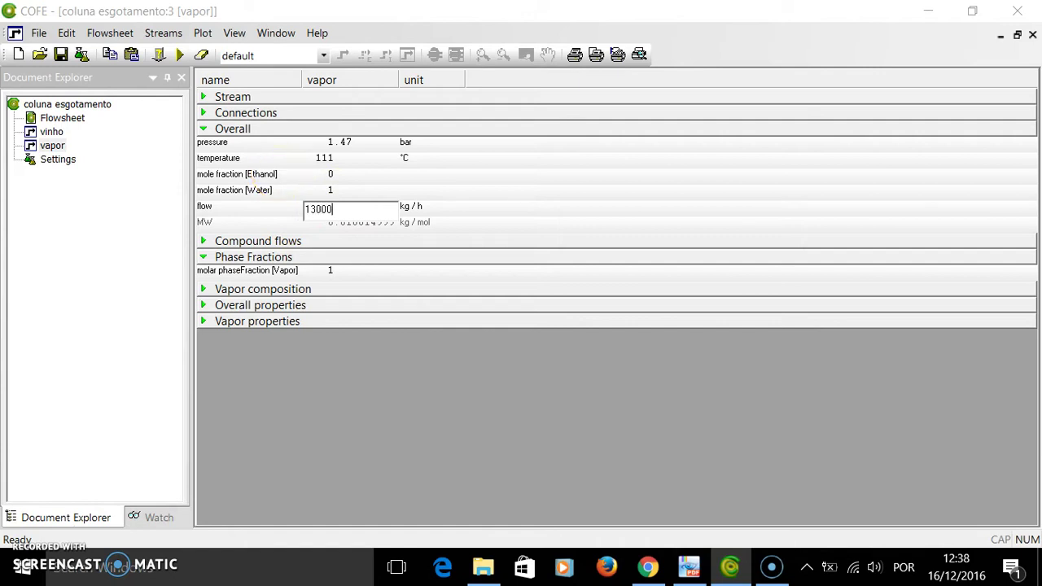
key("Return")
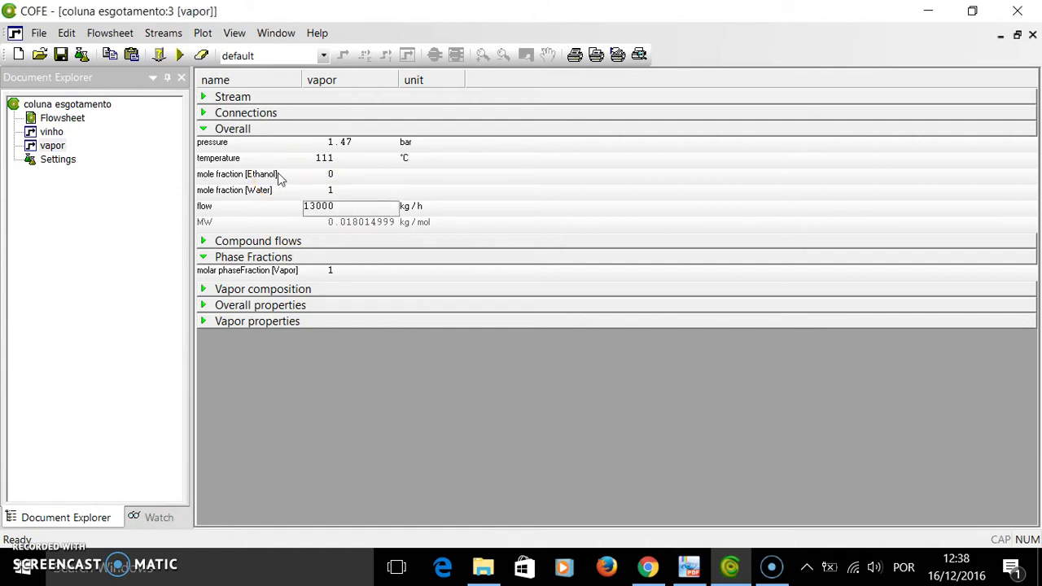
double_click(65, 120)
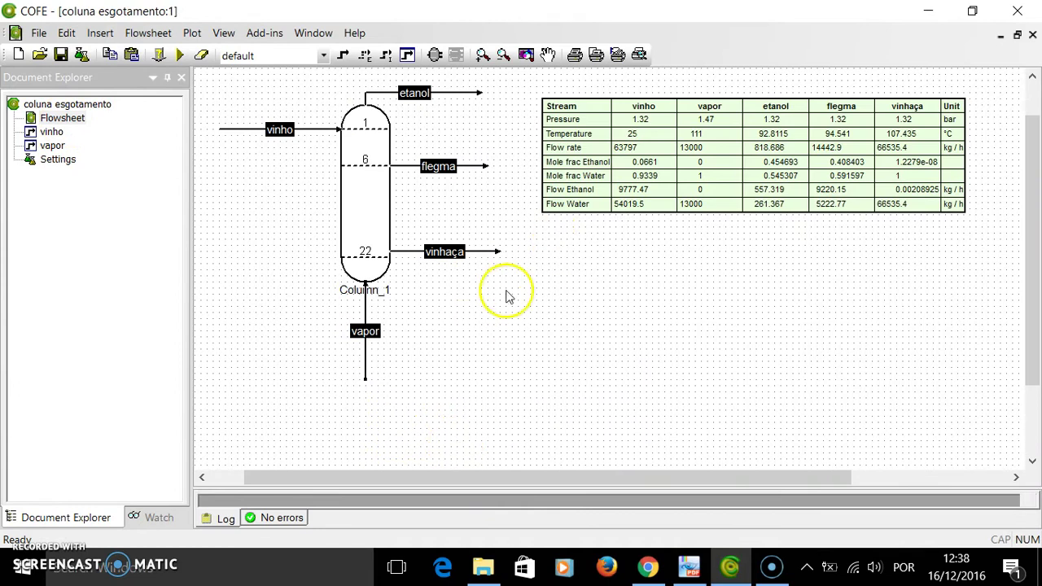
Open Column_1 and examine its operation configuration, including the available operation types
double_click(370, 237)
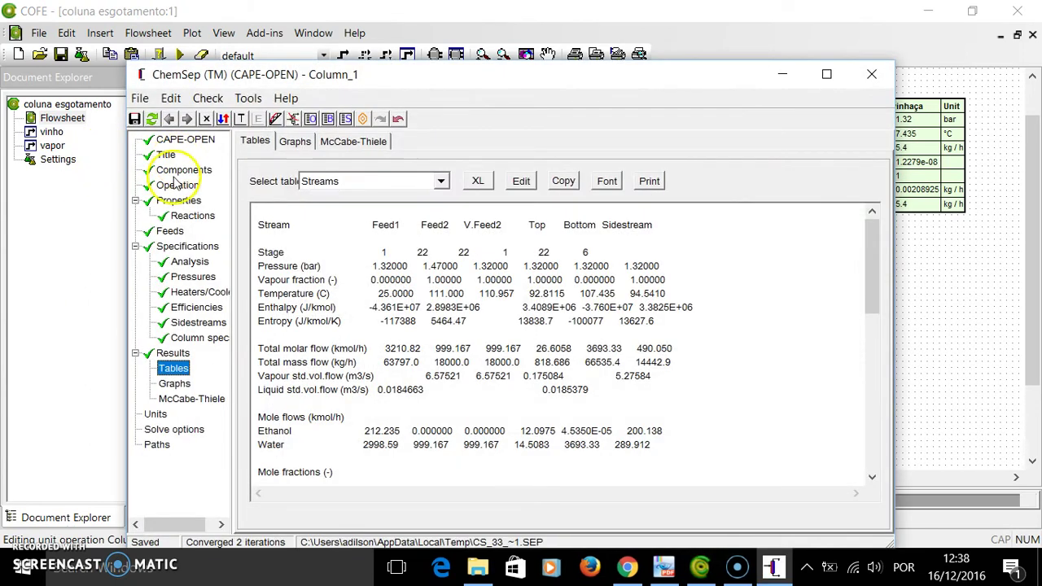
left_click(176, 185)
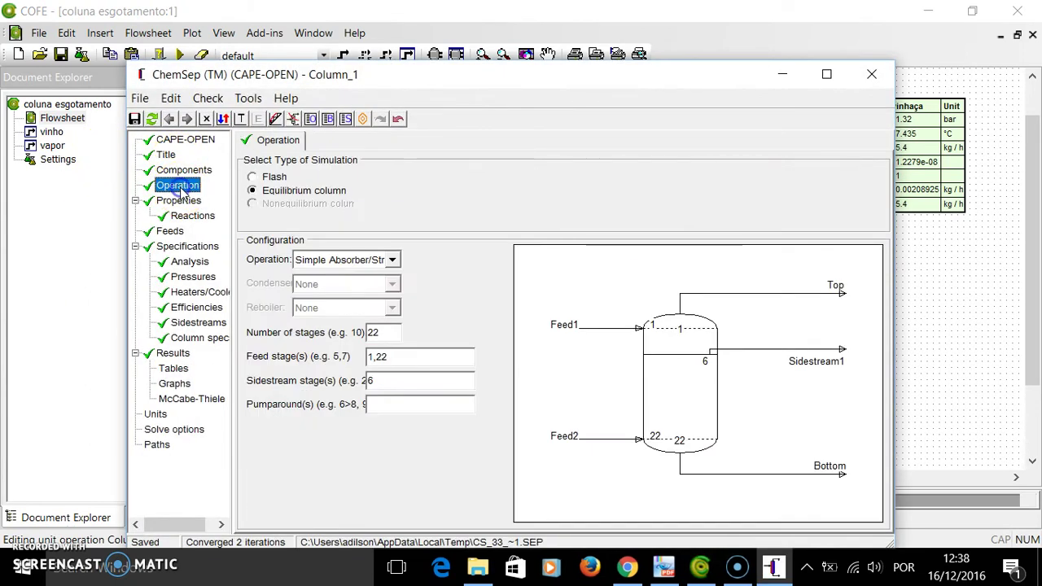
left_click(325, 262)
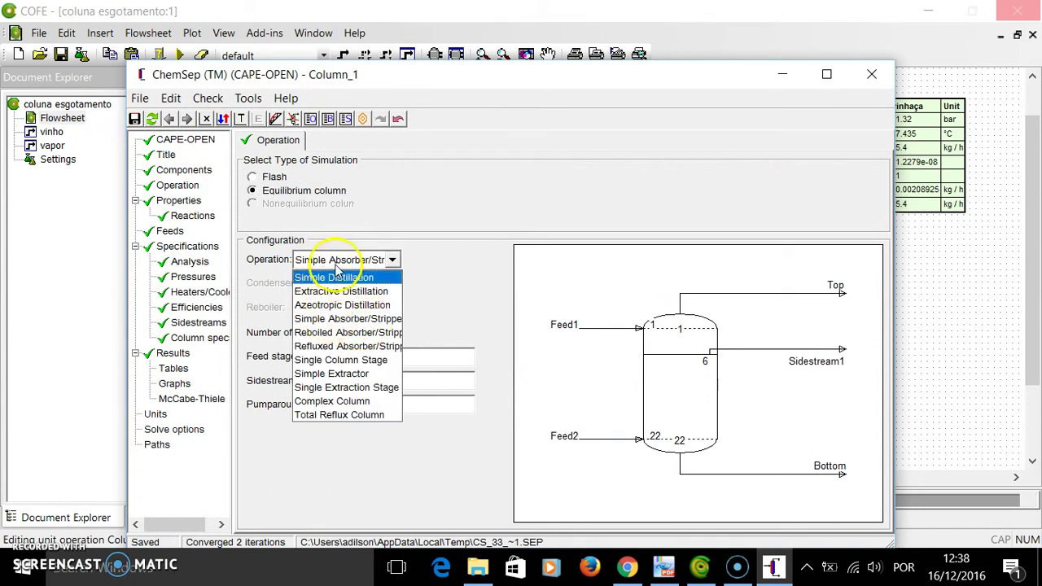
left_click(361, 205)
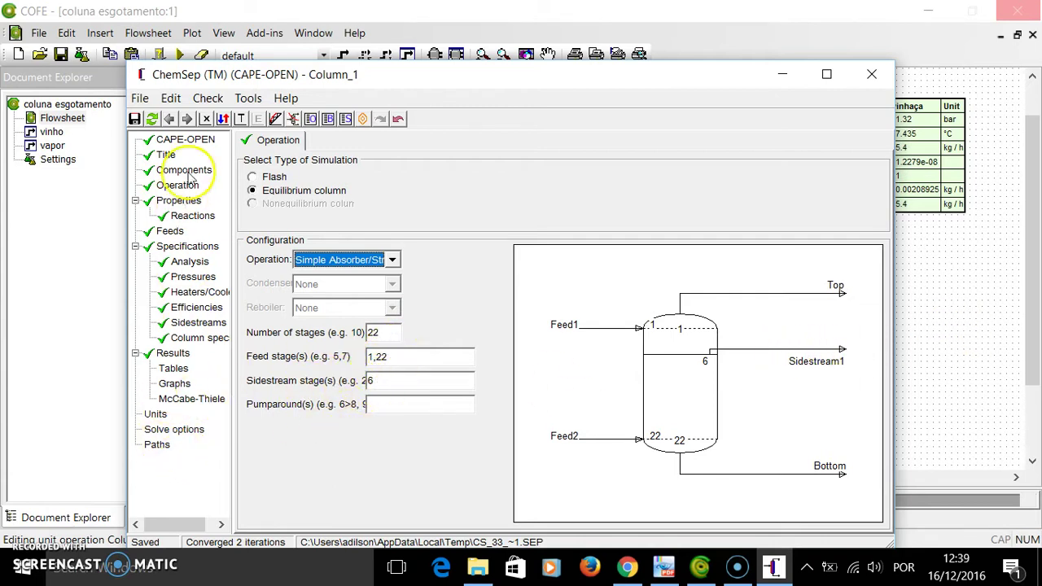
Examine the column's pressure, sidestream and product specifications, then its operation configuration with stages and feed locations
left_click(193, 278)
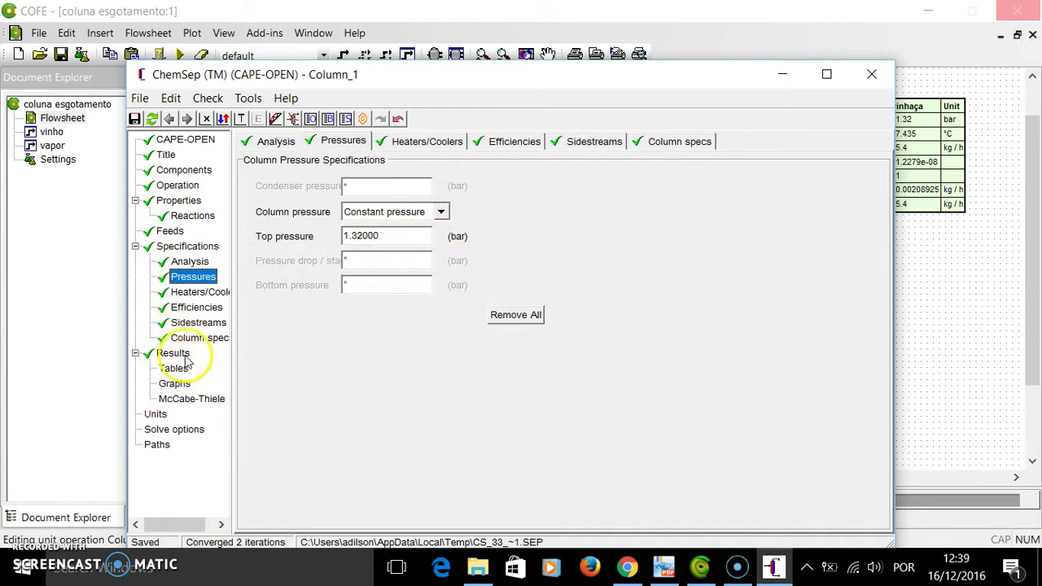
left_click(210, 325)
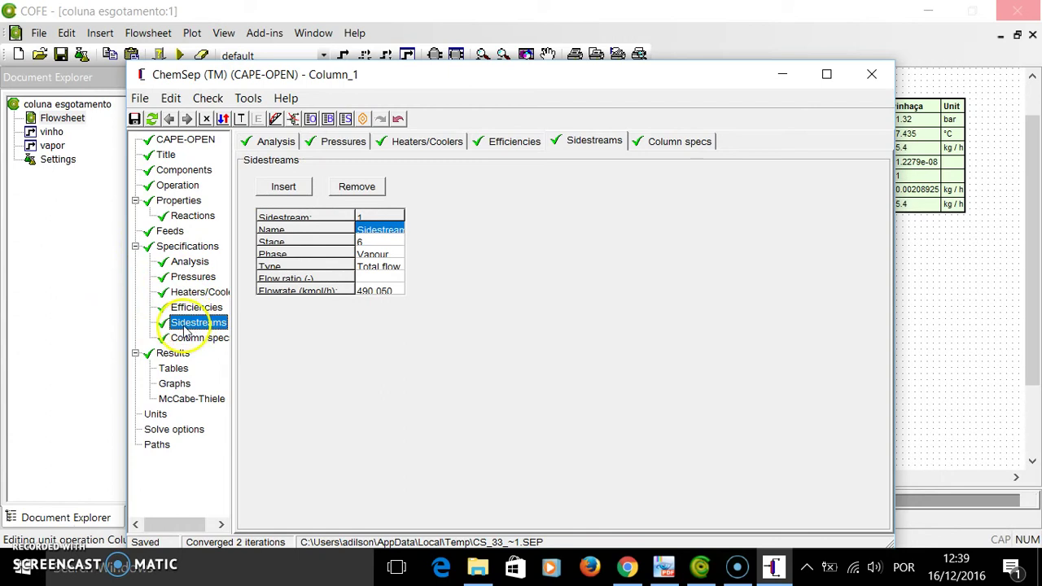
left_click_drag(233, 317, 255, 320)
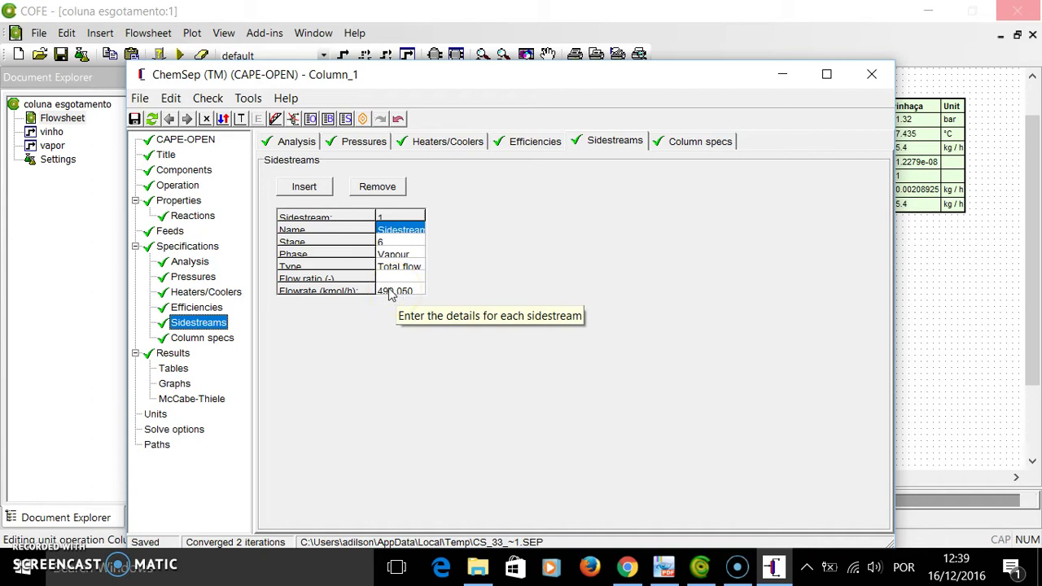
left_click(217, 339)
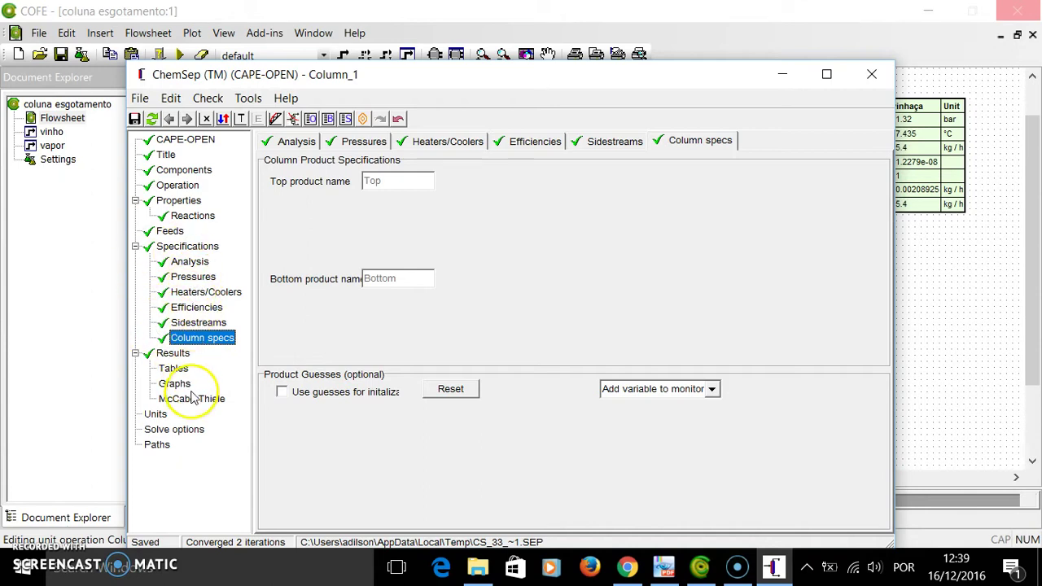
key("Up")
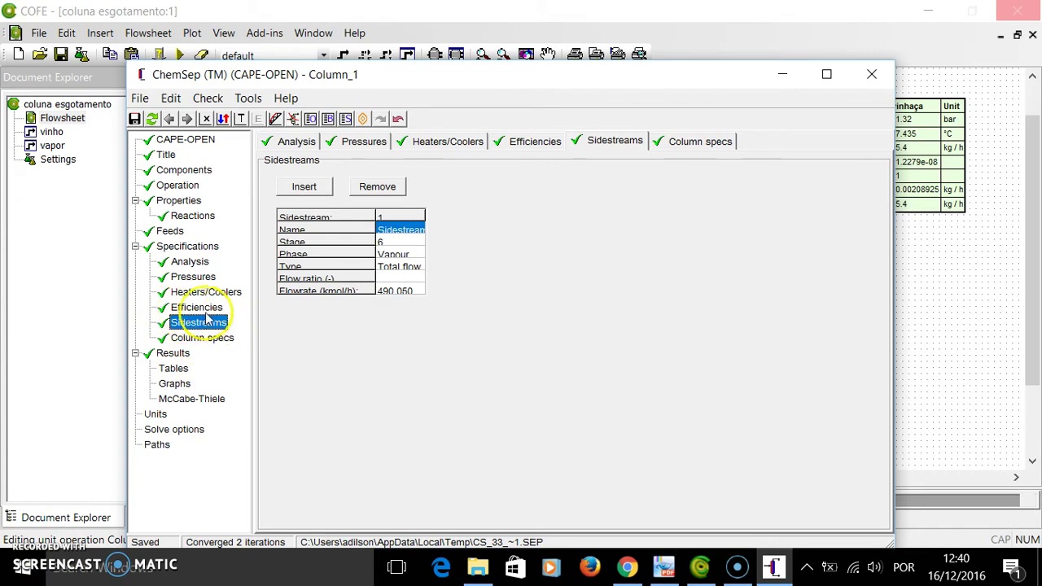
left_click(179, 184)
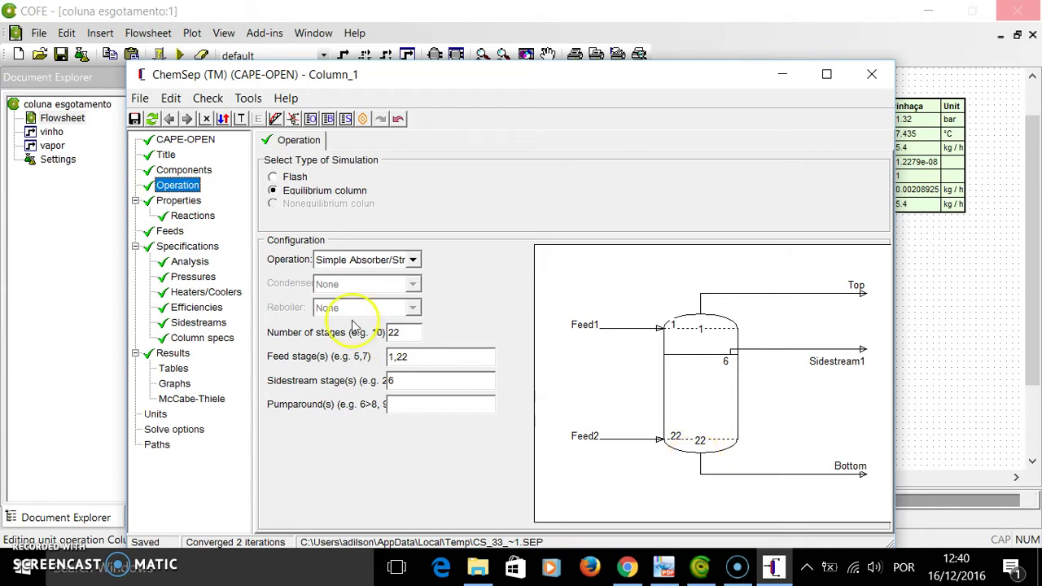
Try the Split two-phase option for Feed2, set it back to Split-below, and reload the column input
left_click(169, 232)
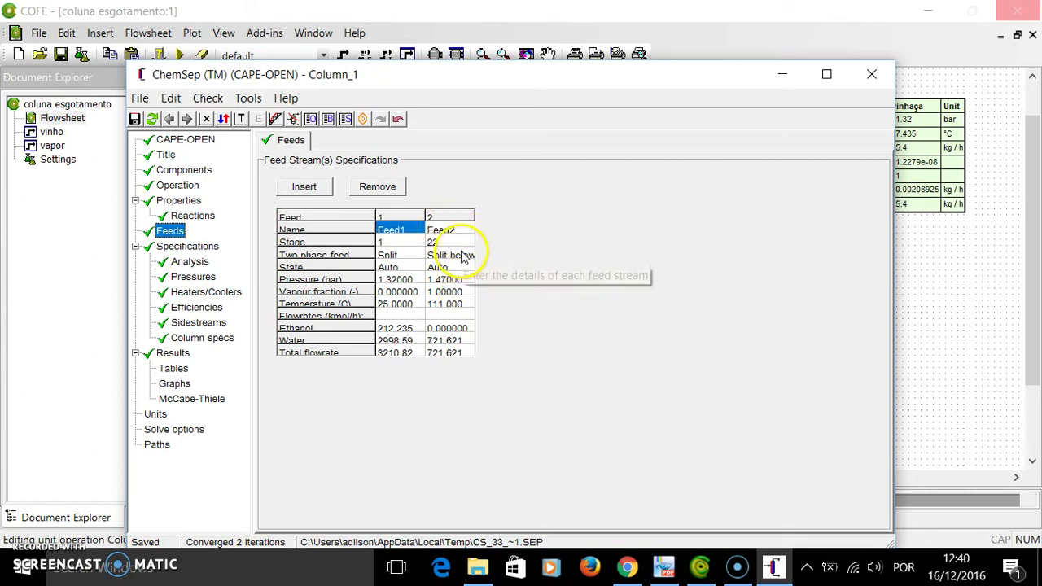
left_click(461, 255)
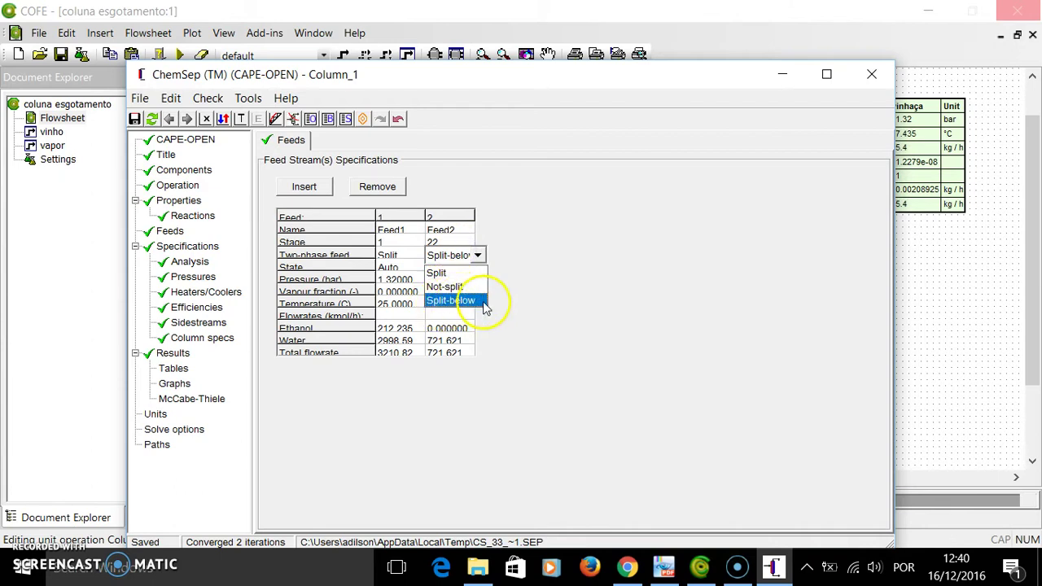
left_click(440, 272)
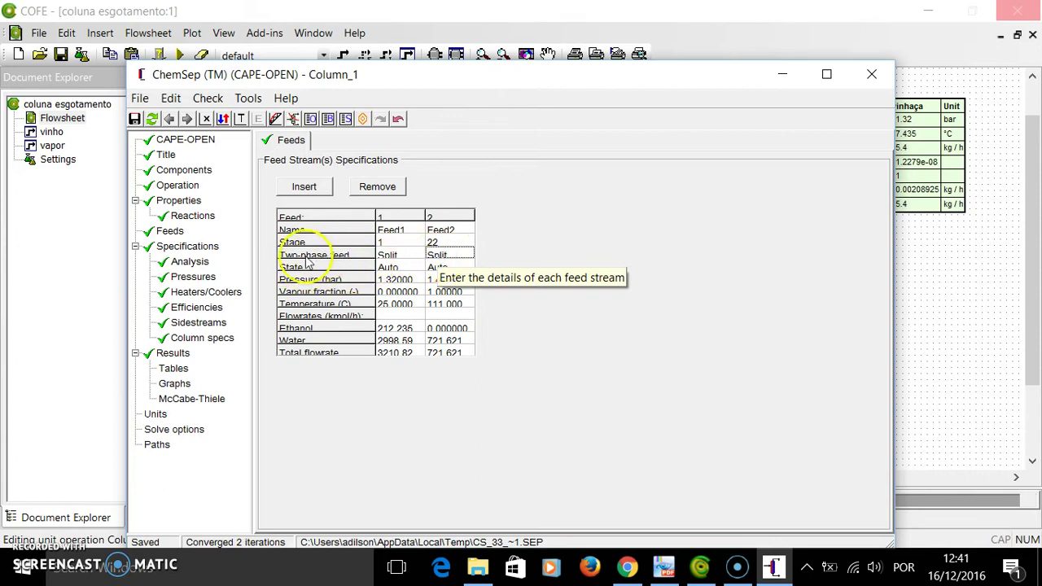
left_click(443, 258)
left_click(453, 300)
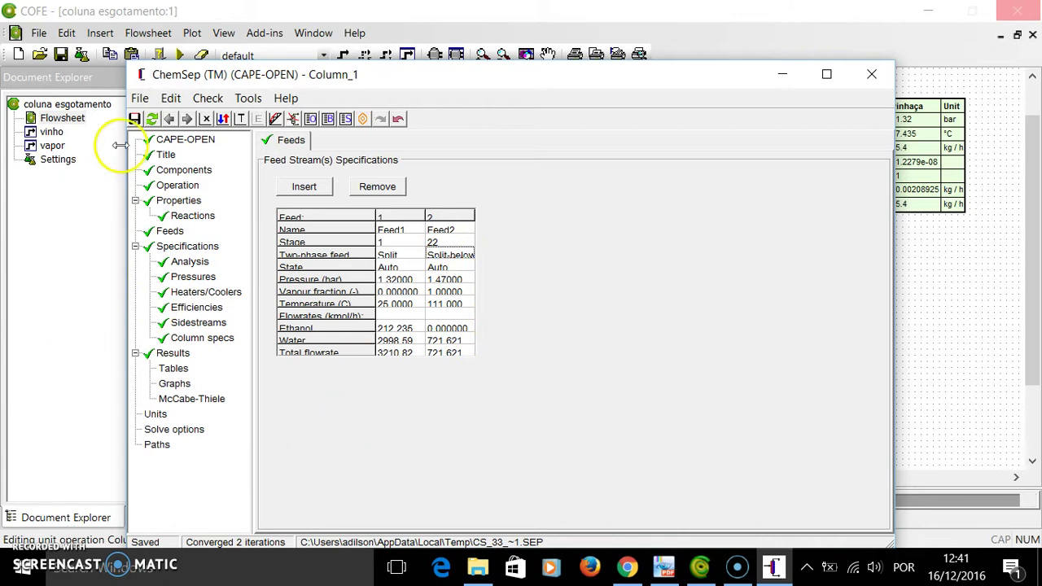
left_click(151, 118)
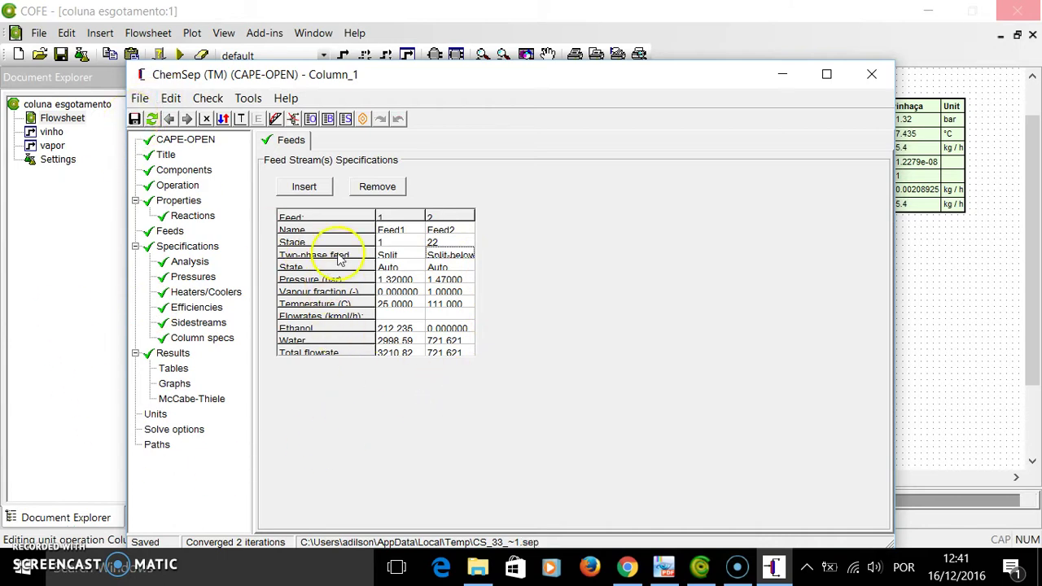
Close the Column_1 editor and unit operation window, and solve the flowsheet
left_click(872, 74)
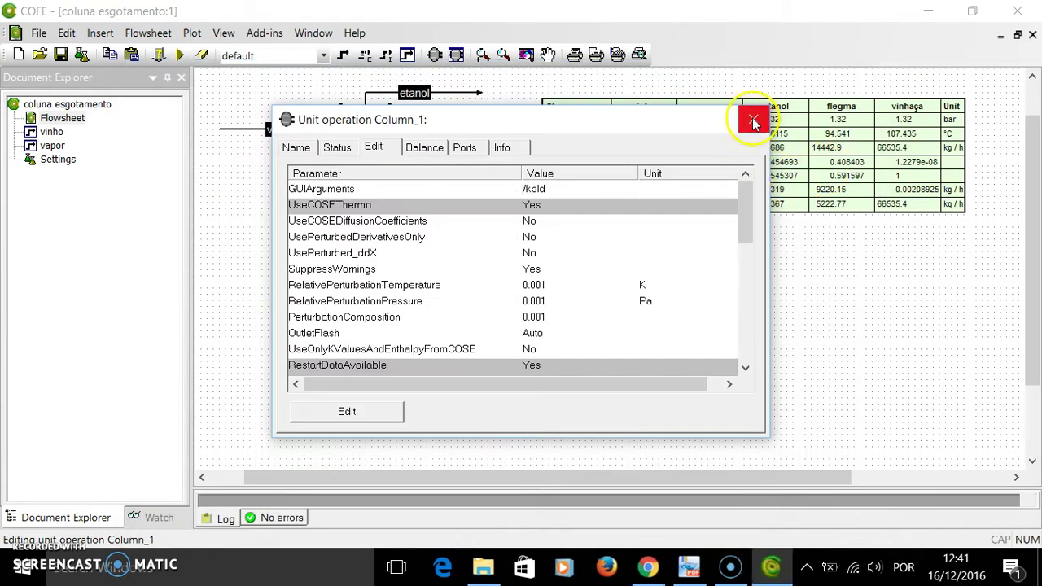
left_click(753, 122)
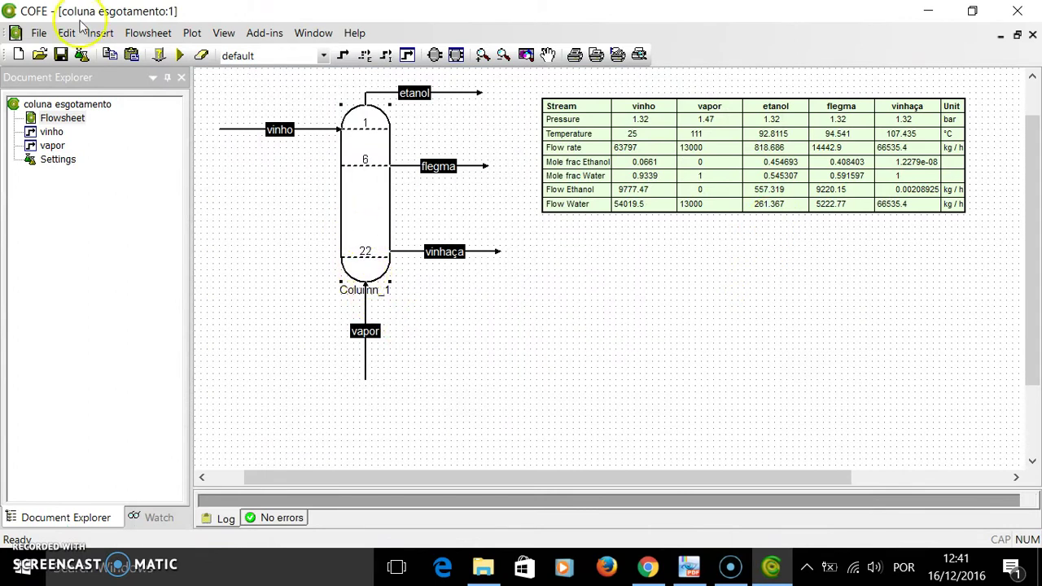
left_click(179, 57)
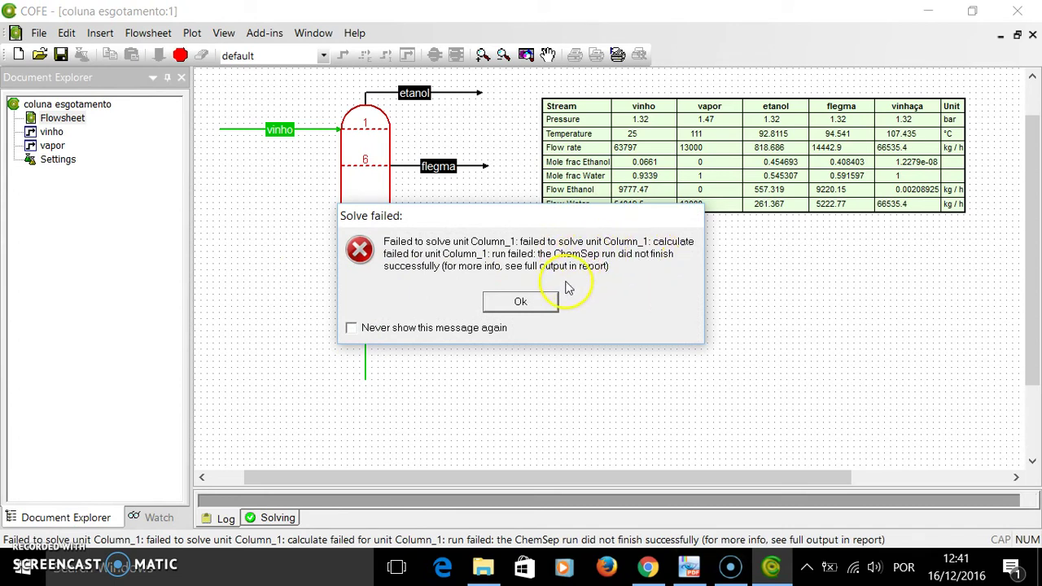
left_click(519, 302)
Reopen the Column_1 editor and examine the solver output, from the first iterations to the end of the report
double_click(375, 239)
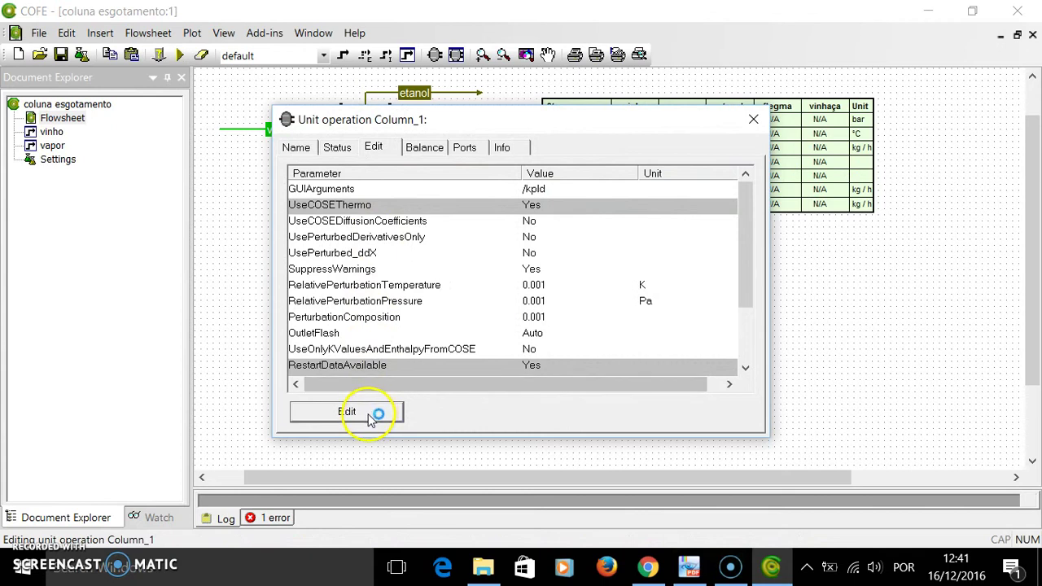
scroll(500, 334, "down", 8)
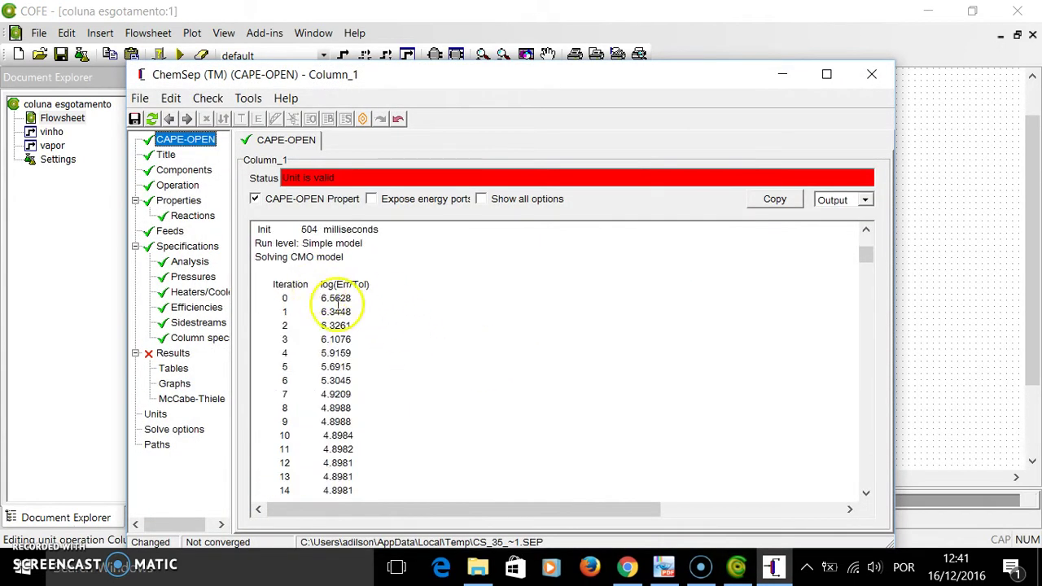
scroll(342, 440, "down", 5)
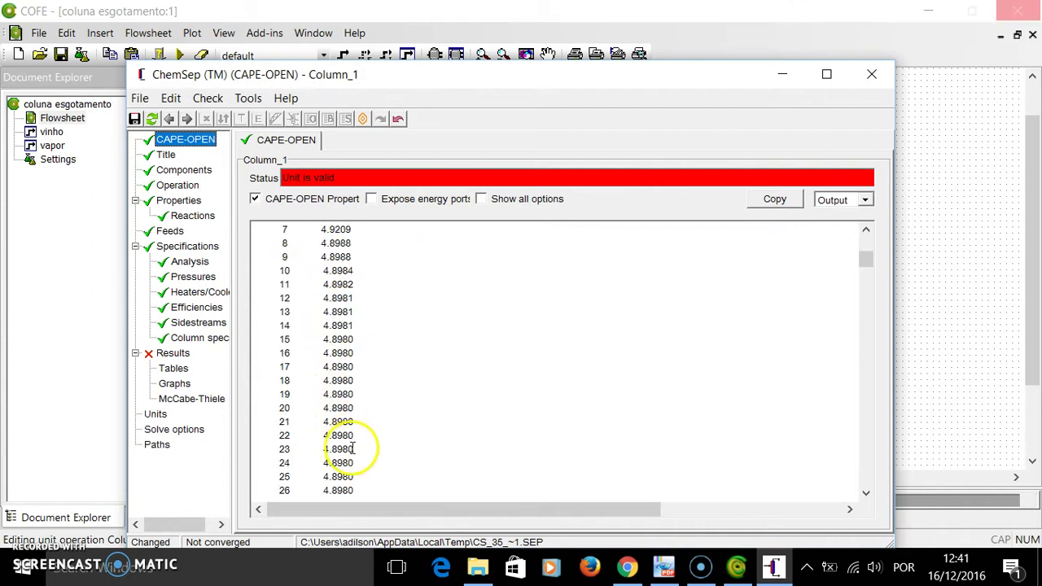
scroll(332, 399, "down", 9)
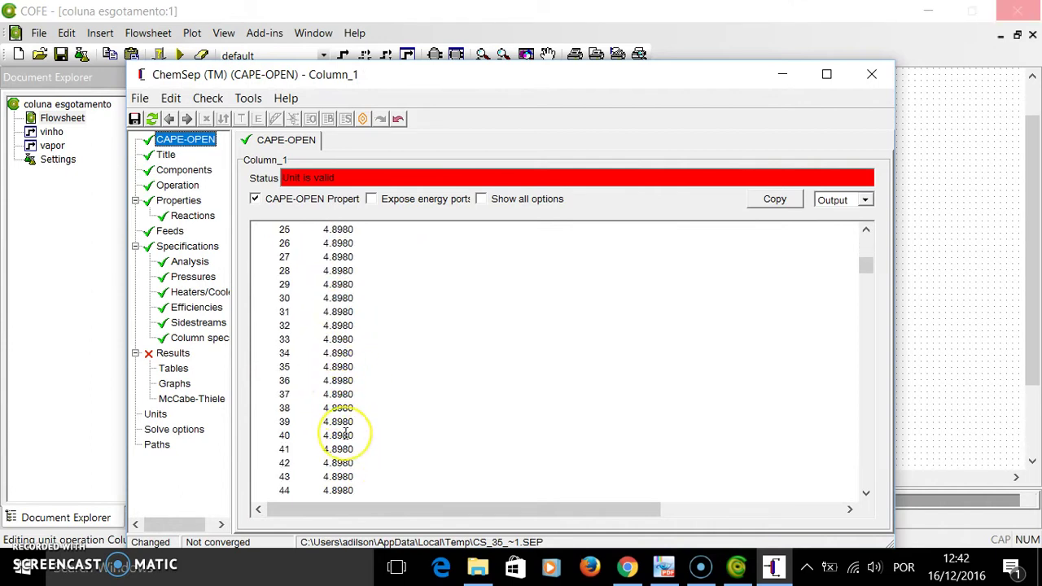
scroll(301, 273, "up", 5)
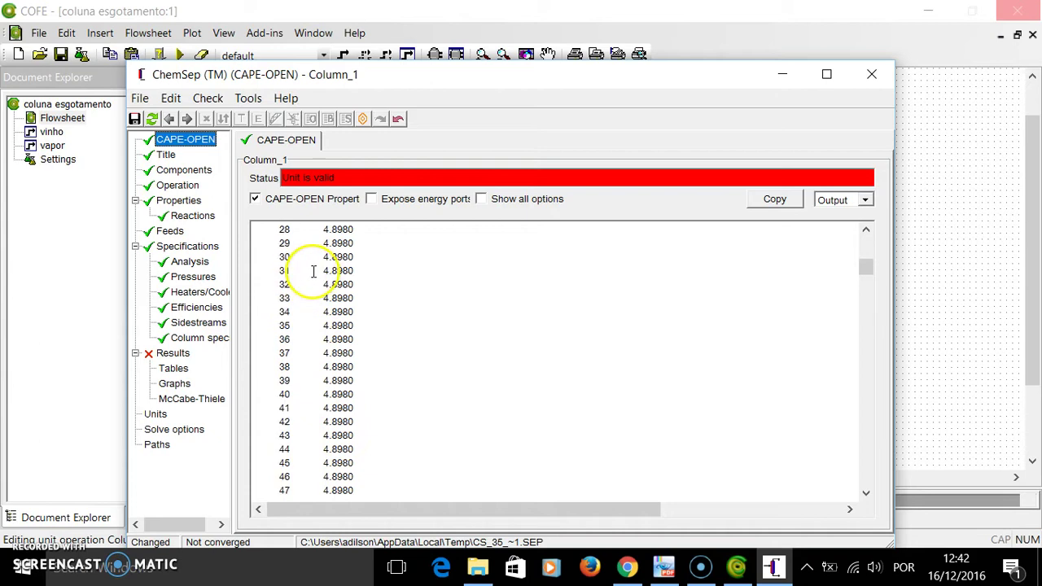
scroll(326, 326, "down", 20)
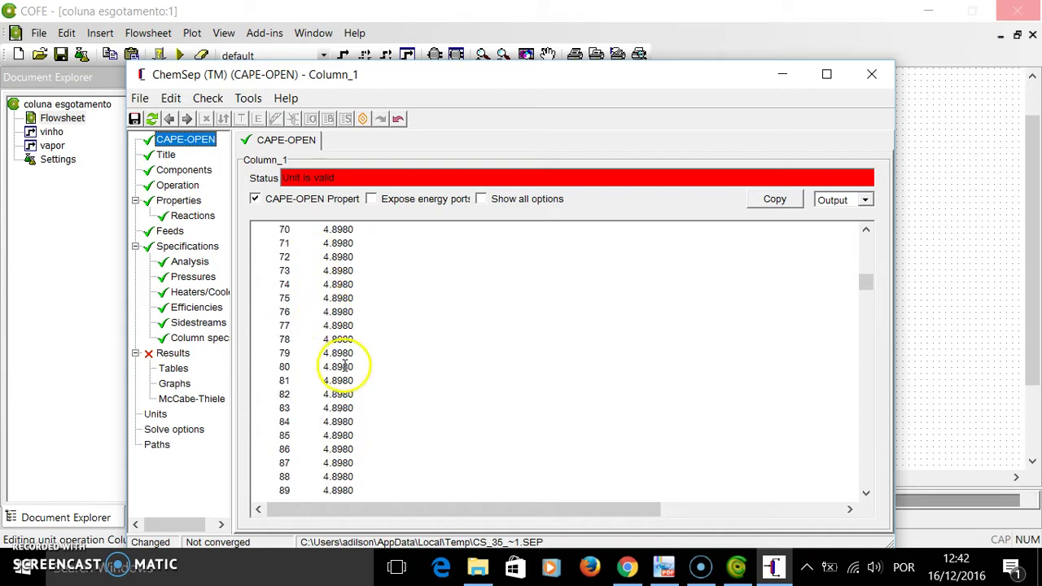
scroll(348, 364, "down", 20)
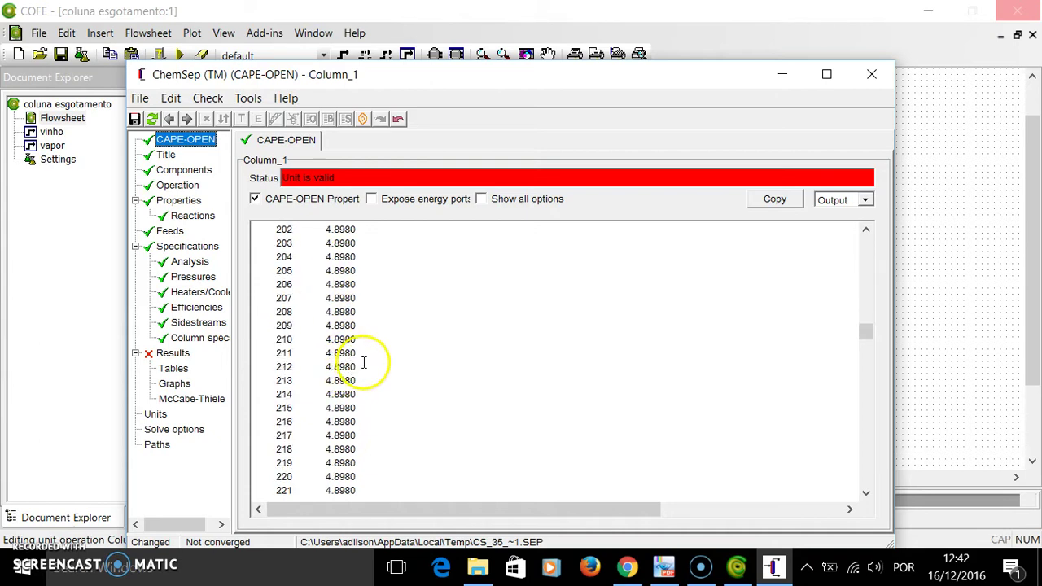
scroll(367, 358, "down", 12)
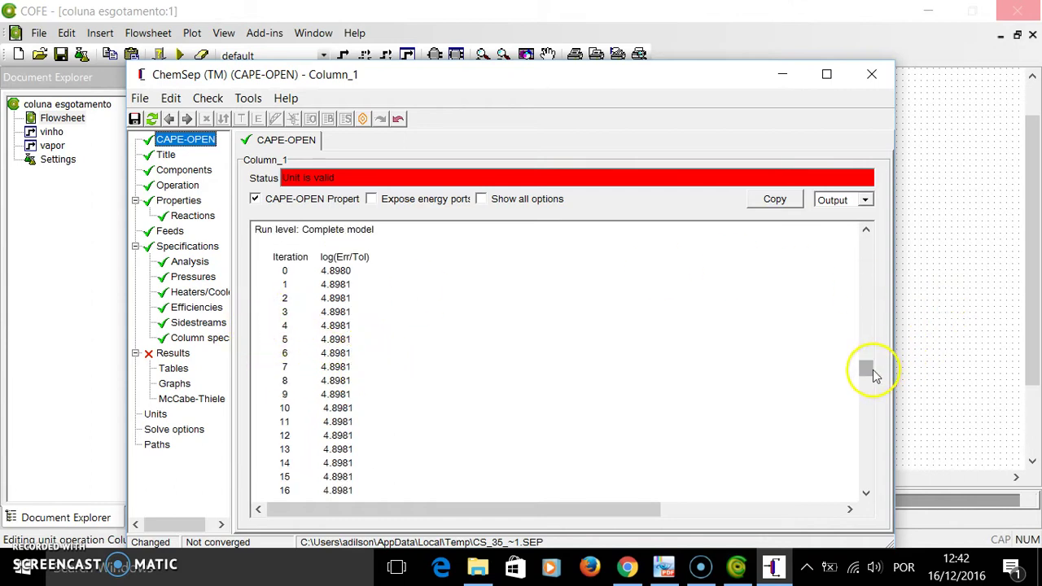
left_click_drag(864, 369, 912, 480)
left_click_drag(673, 456, 334, 368)
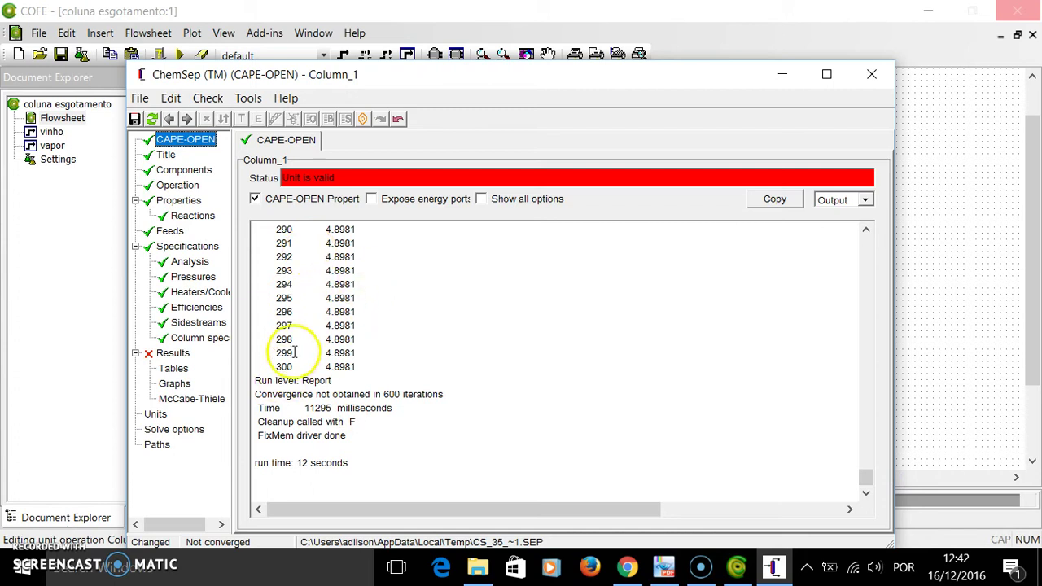
scroll(312, 340, "up", 3)
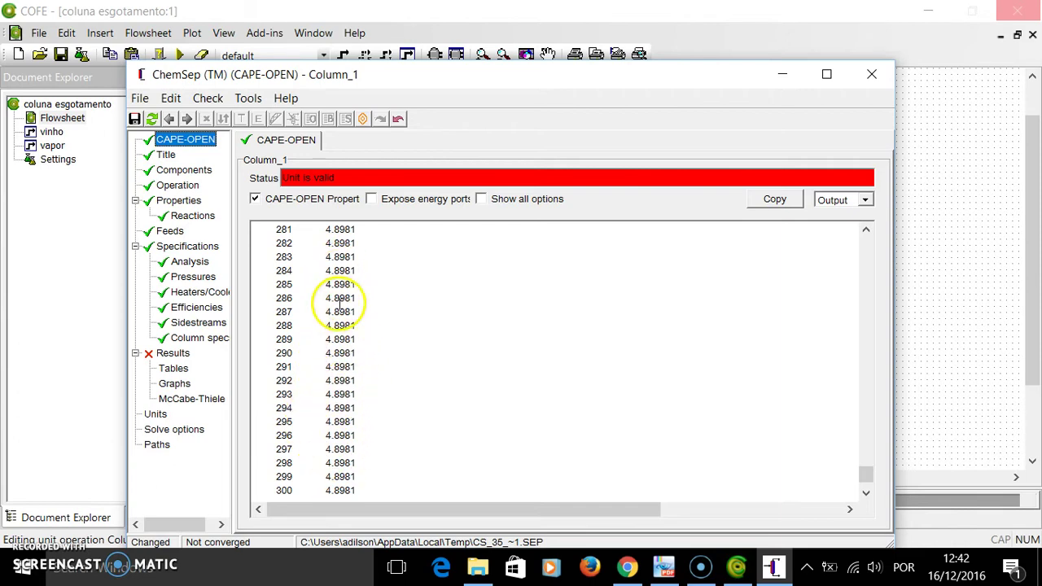
scroll(337, 309, "down", 1)
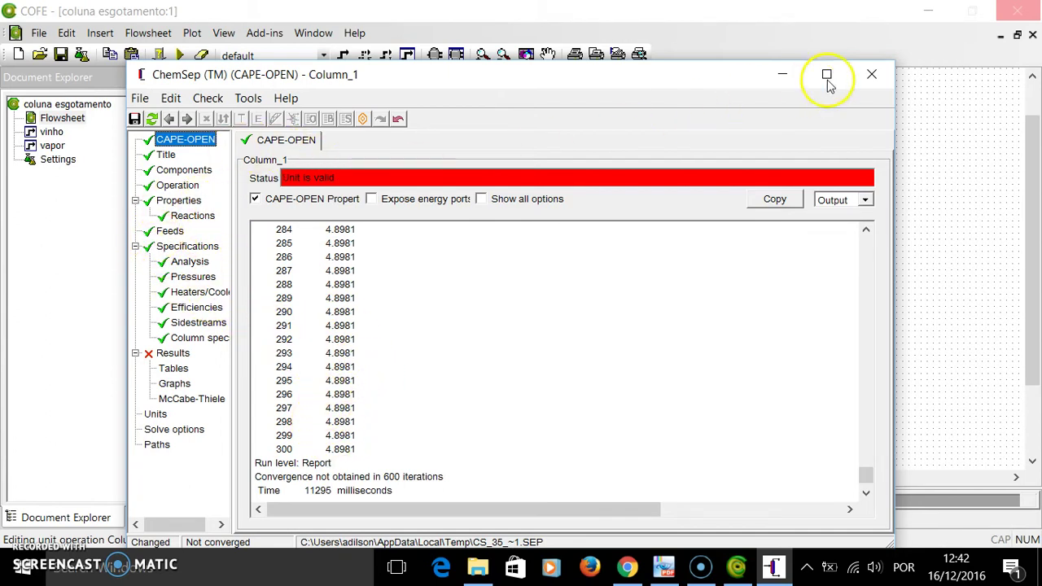
Close the Column_1 editor, saving its current input, and return to the flowsheet
left_click(872, 76)
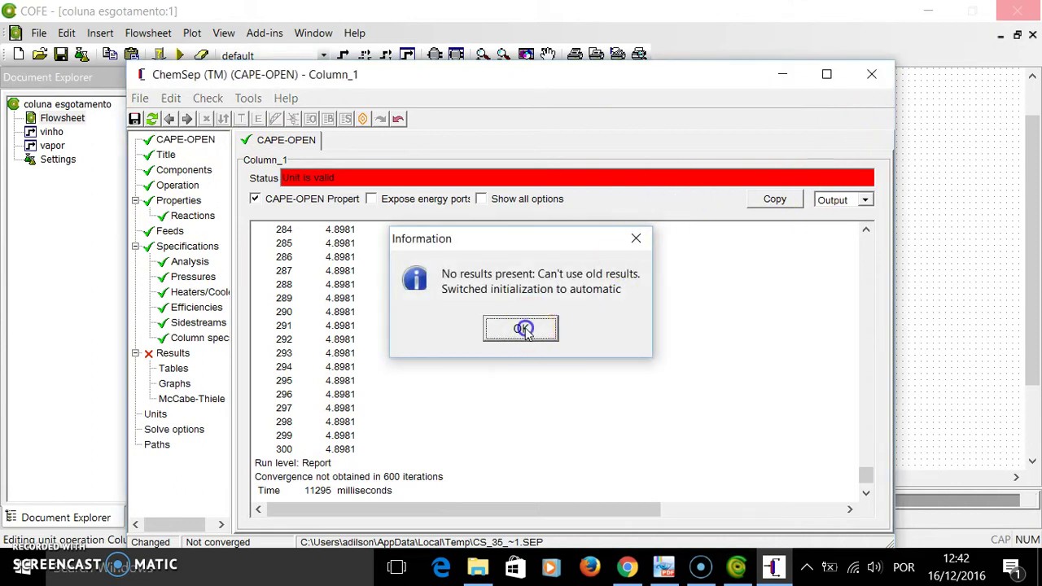
left_click(521, 327)
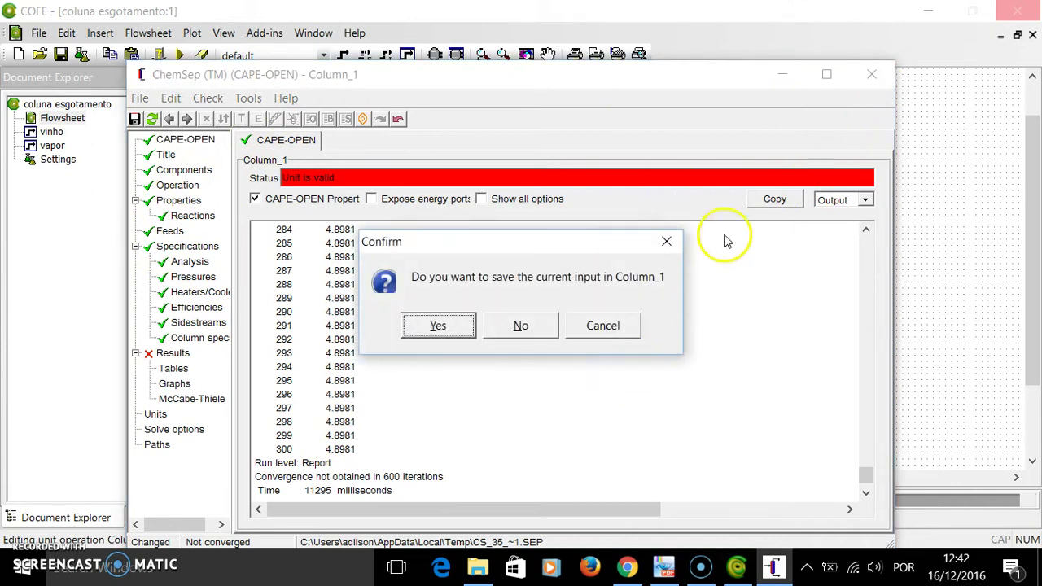
left_click(447, 326)
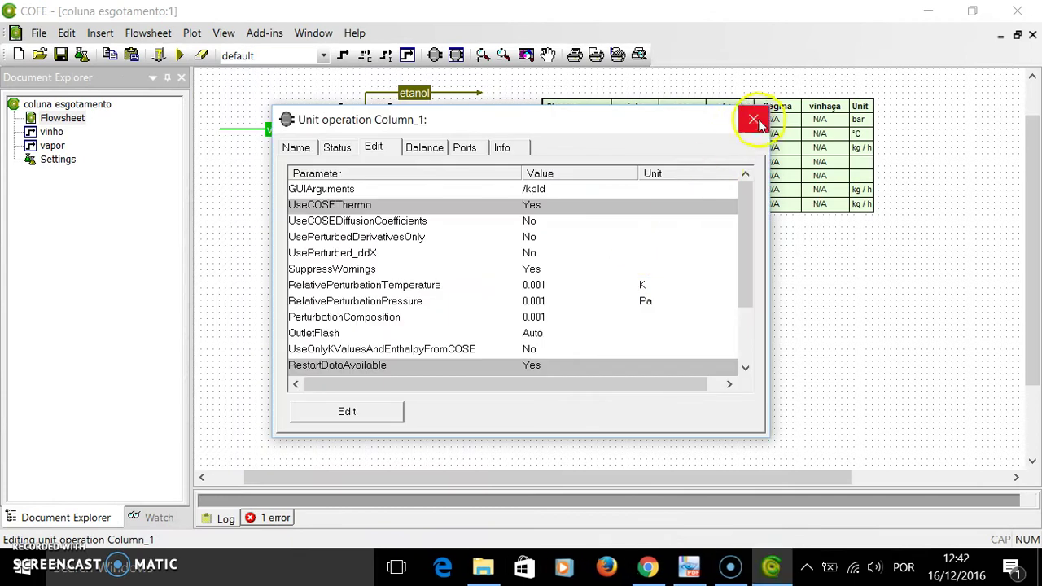
left_click(753, 121)
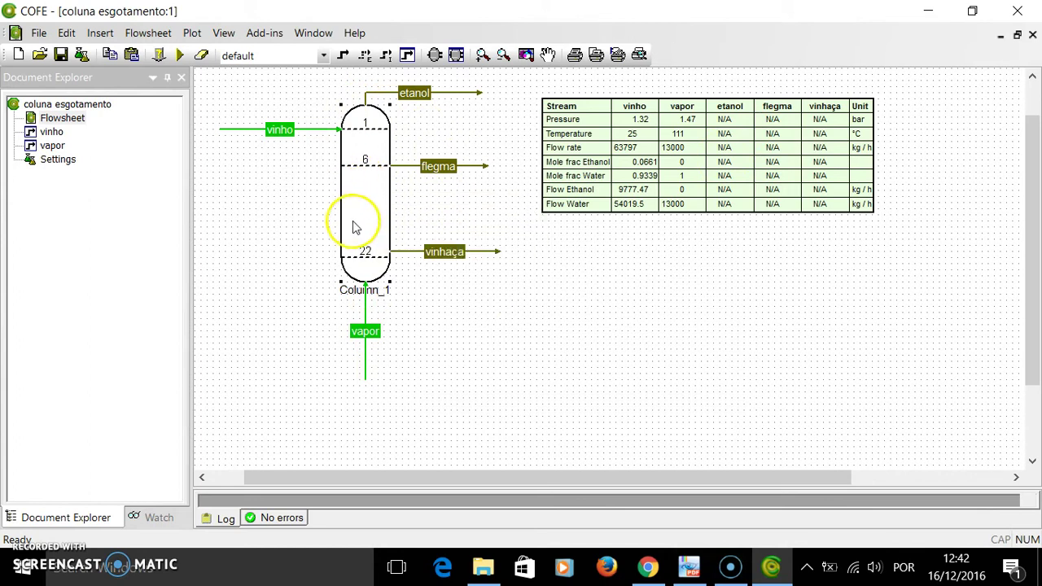
Open the vapor stream and set its overall flow to 18000 kg/h
left_click(368, 363)
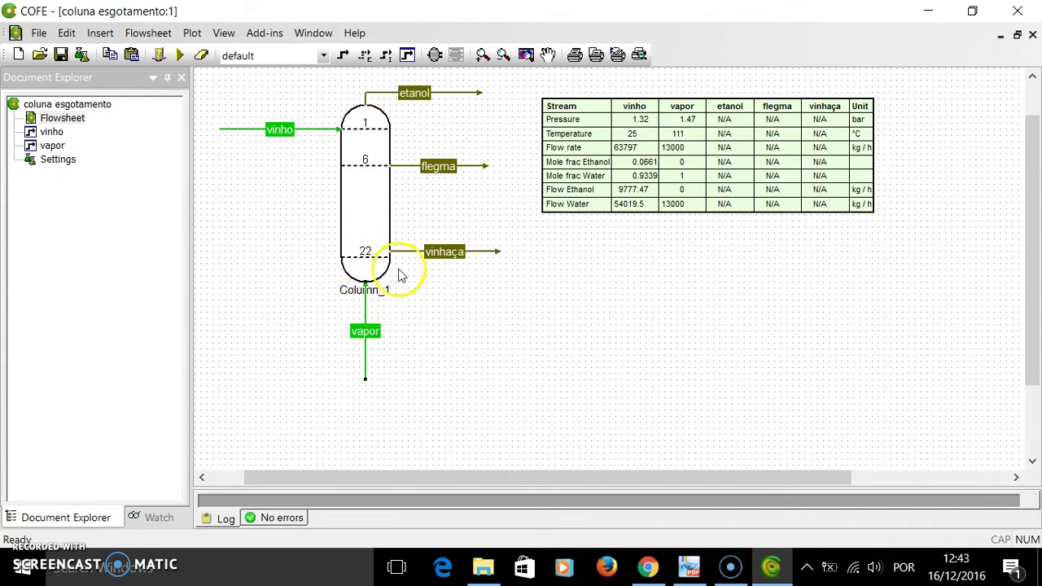
mouse_move(437, 168)
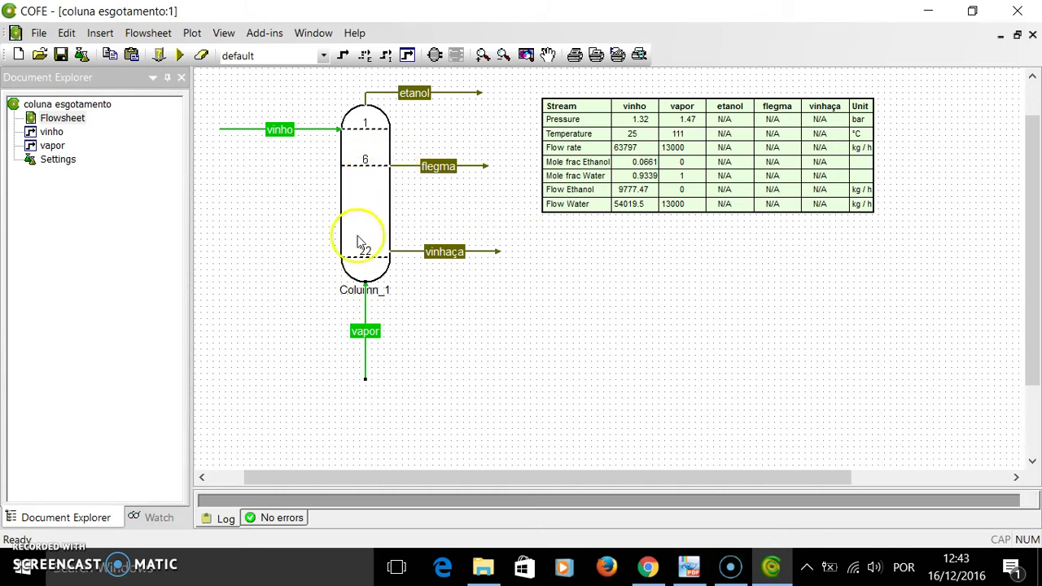
mouse_move(364, 316)
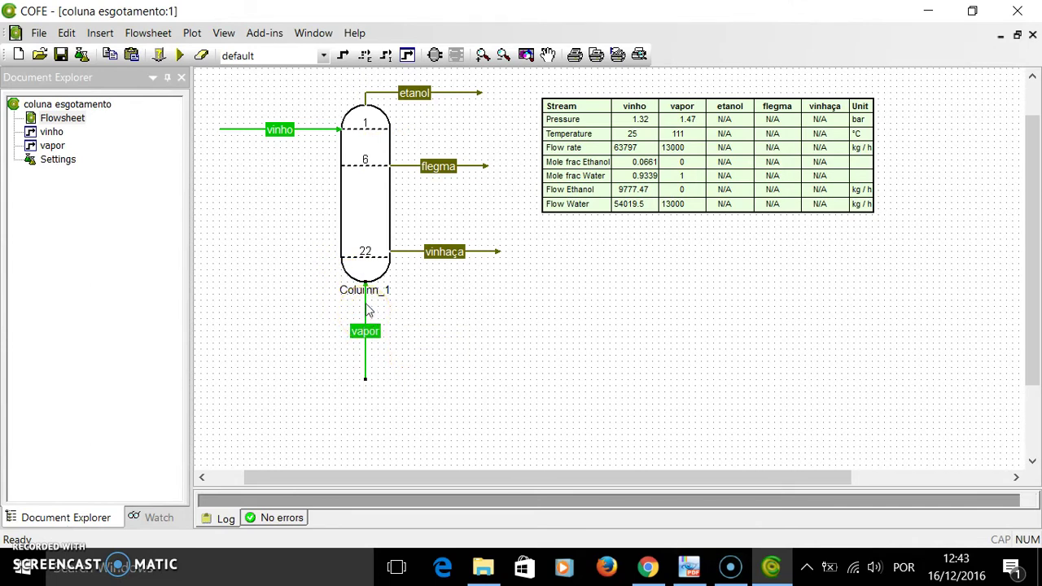
double_click(366, 310)
left_click(322, 206)
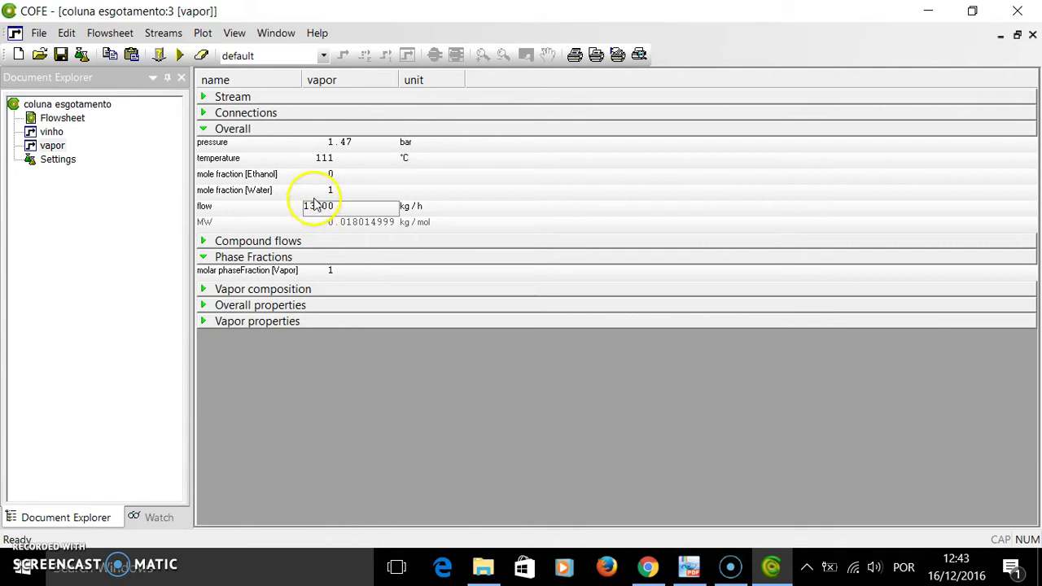
double_click(317, 205)
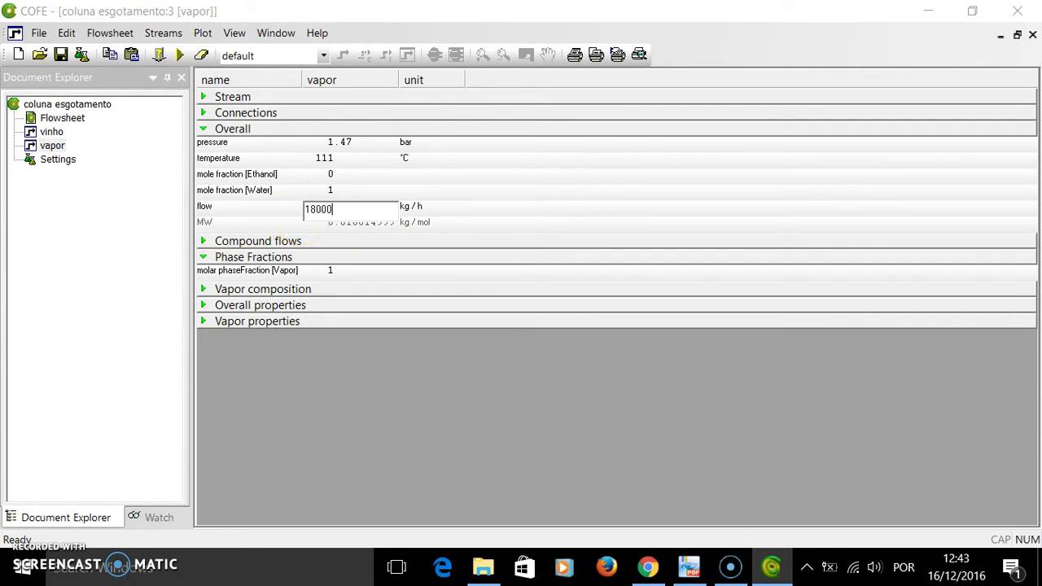
key("Return")
left_click(318, 209)
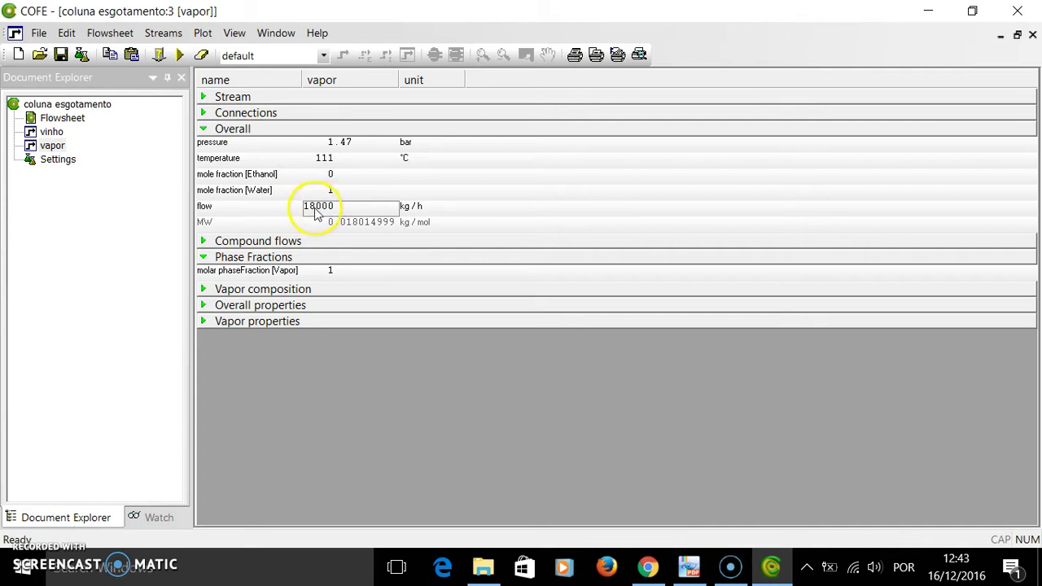
Return to the flowsheet, solve it with the new vapor flow, and inspect the flegma stream's results
double_click(54, 118)
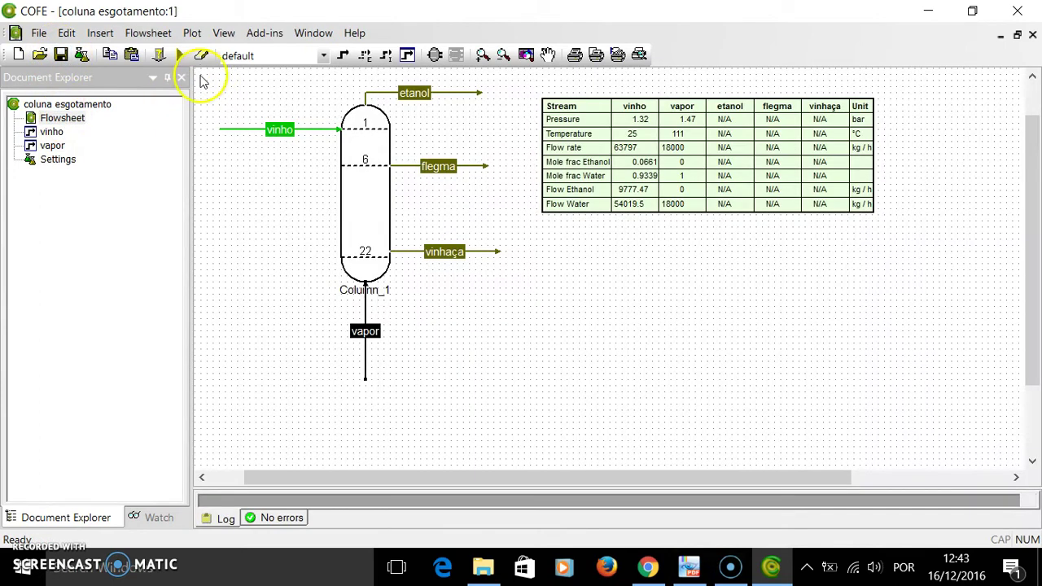
left_click(179, 54)
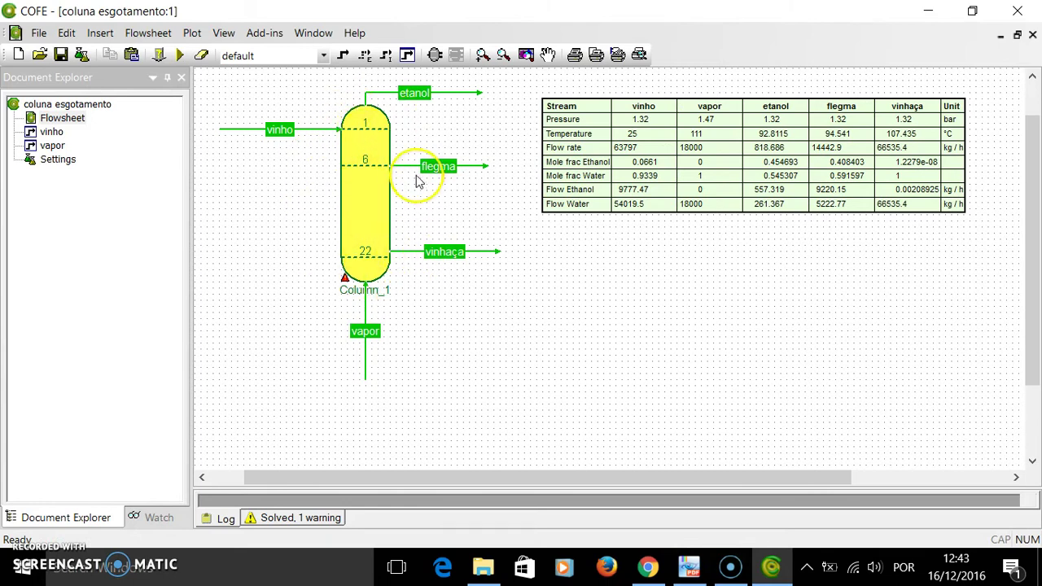
mouse_move(413, 171)
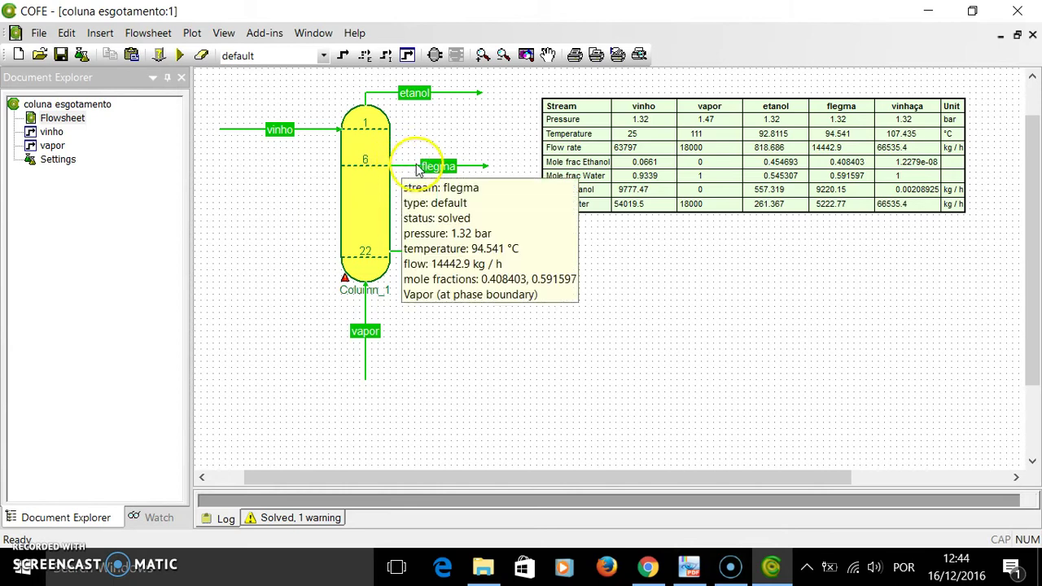
mouse_move(370, 311)
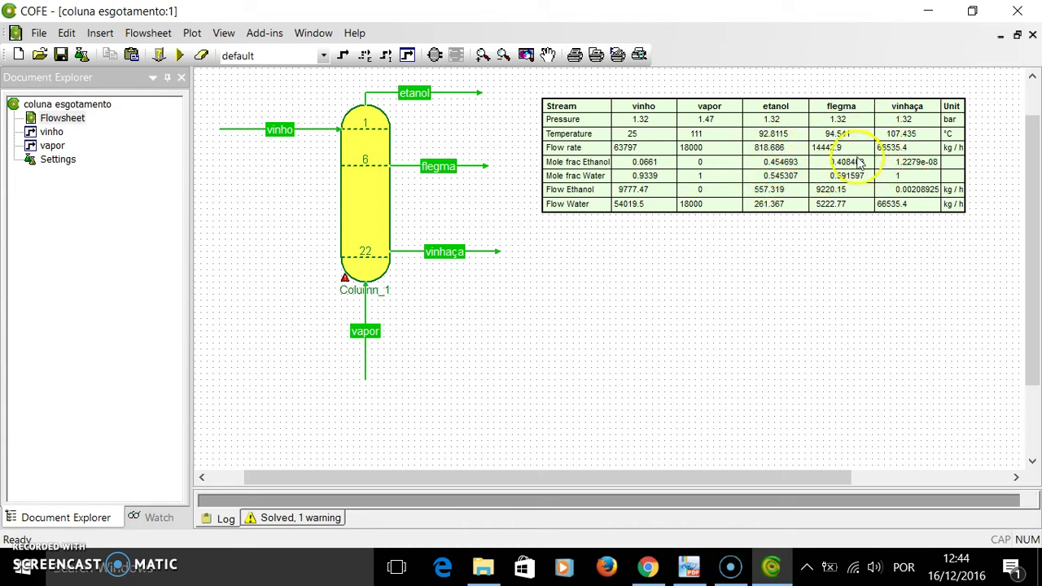
Switch to PDF-XChange Viewer, examine the monograph's base-case stream results table comparing Aspen and Coco, and return to COFE
left_click(690, 566)
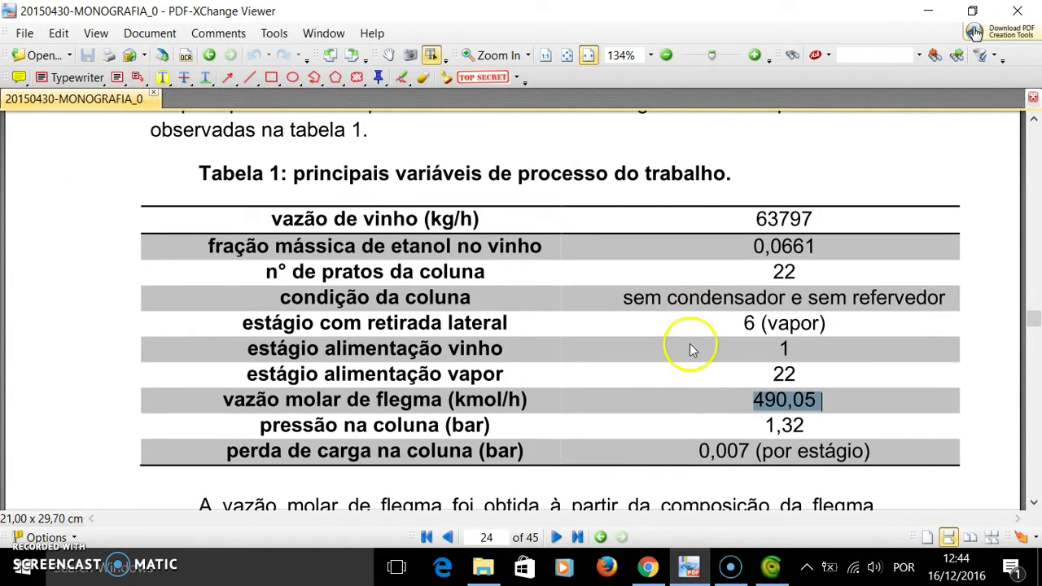
scroll(690, 350, "down", 5)
scroll(688, 362, "down", 15)
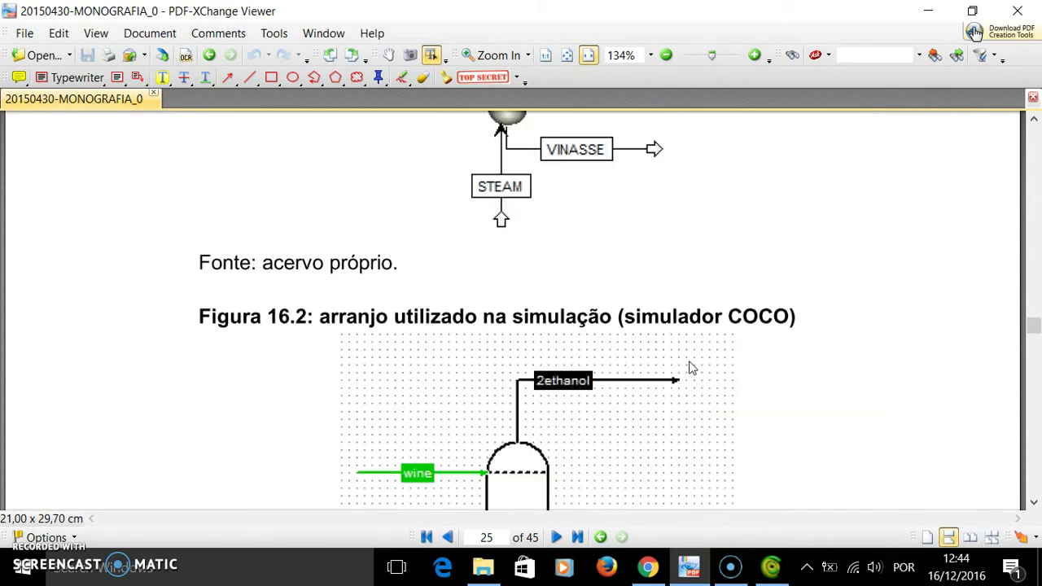
scroll(692, 366, "down", 10)
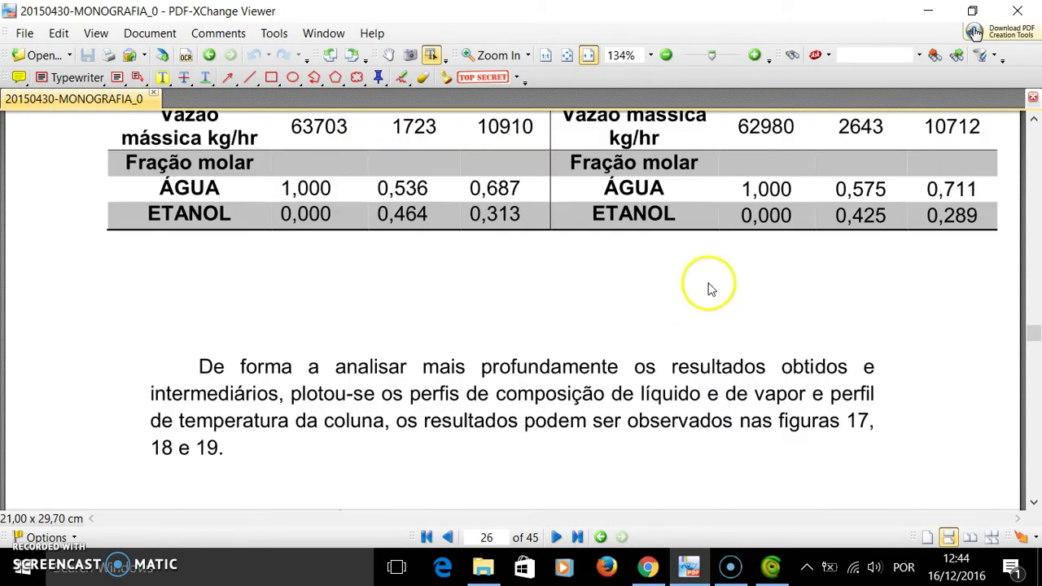
scroll(806, 258, "up", 2)
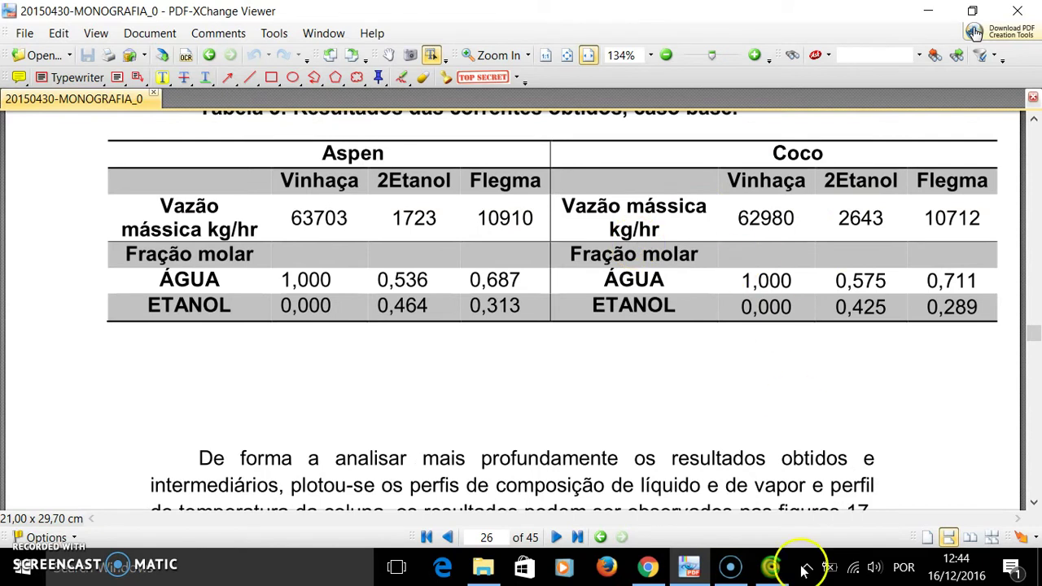
left_click(768, 567)
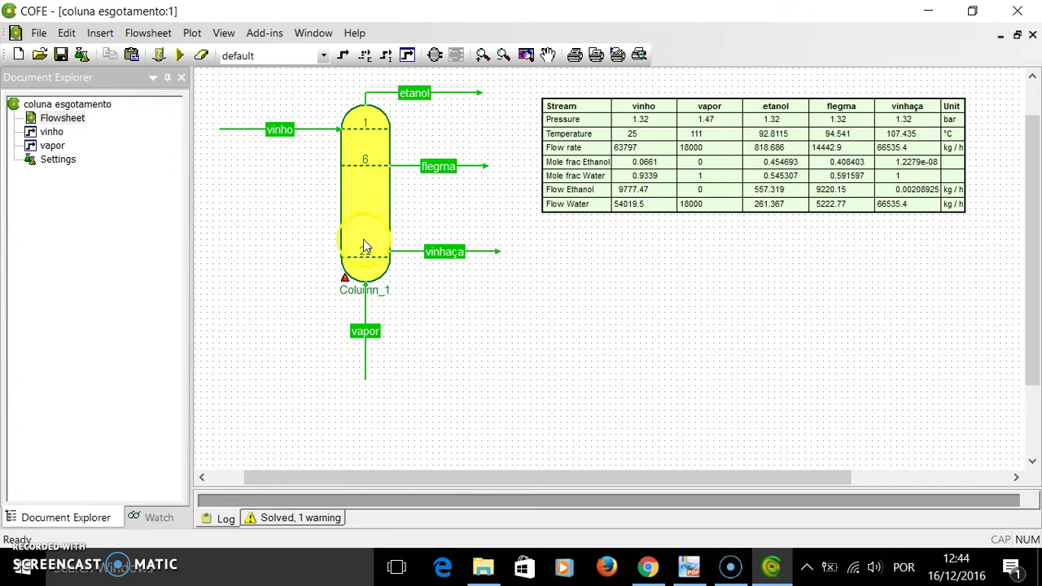
Open the parametric study setup for the flowsheet
mouse_move(364, 246)
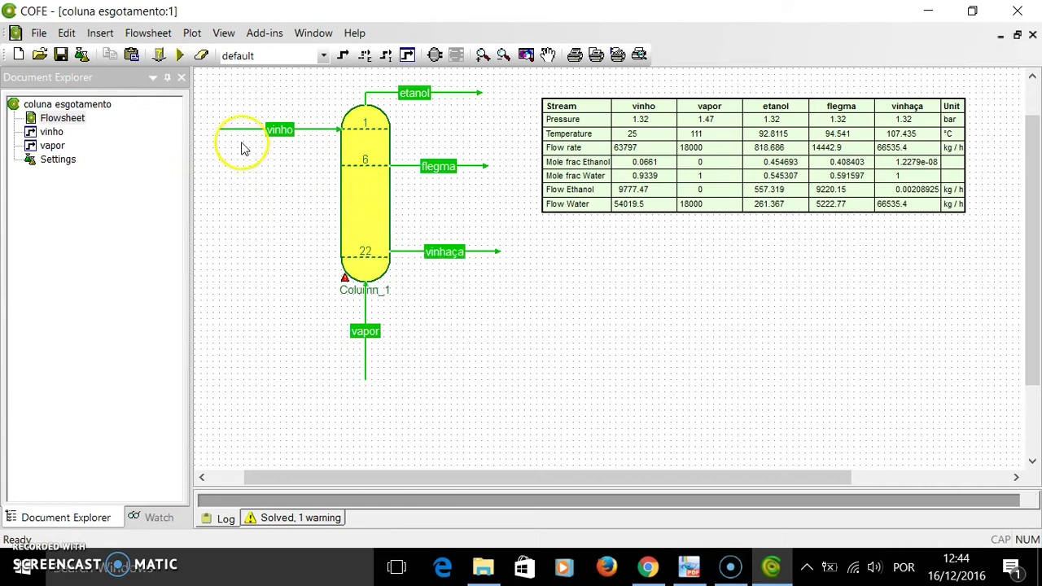
left_click(130, 33)
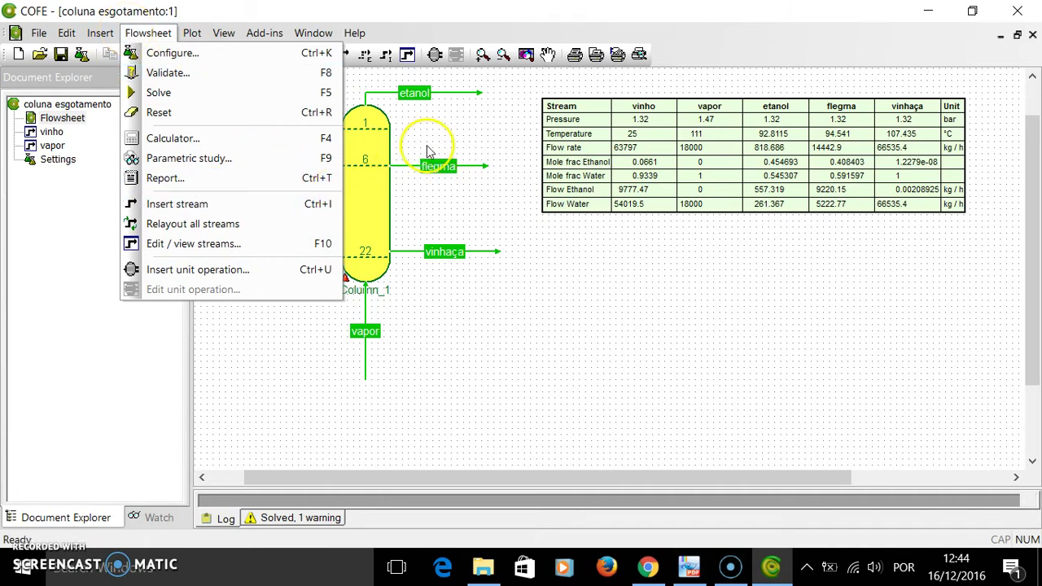
left_click(195, 166)
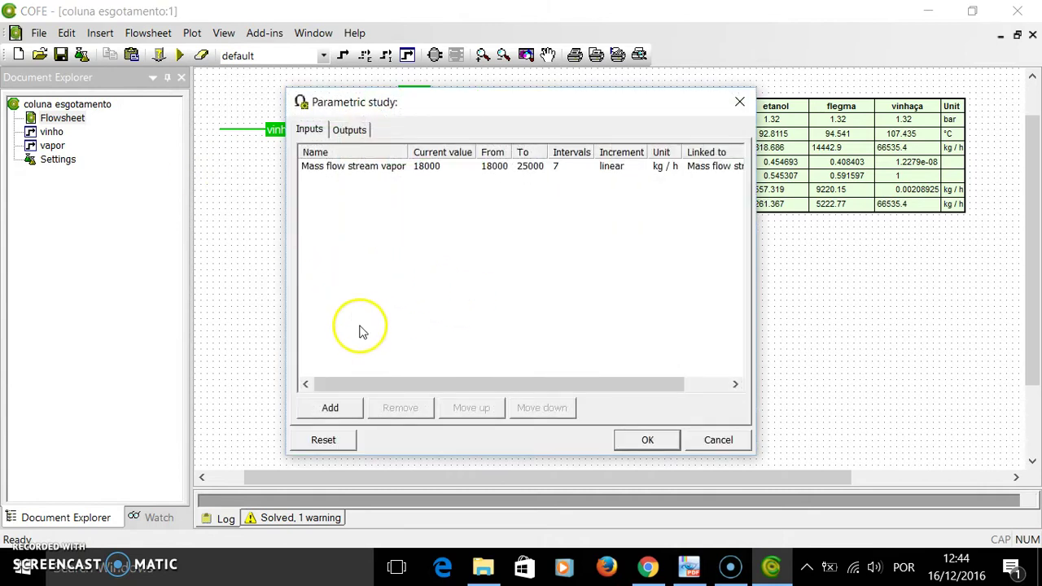